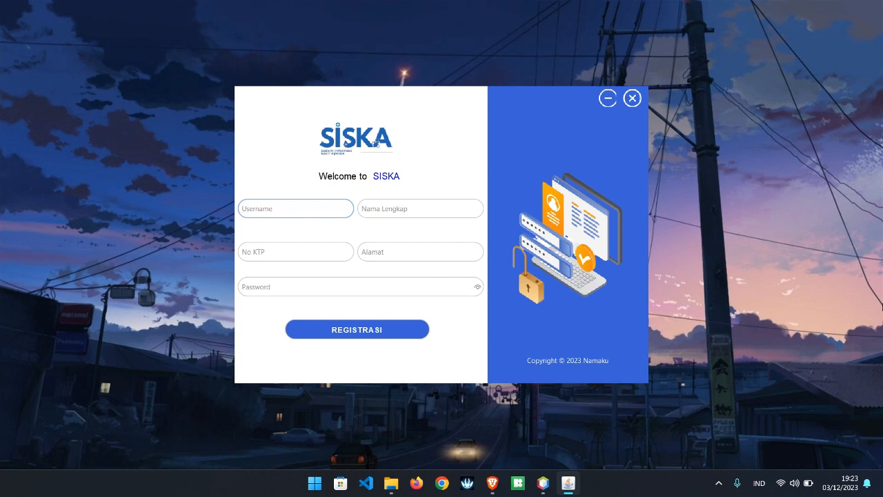
Enter a new username, the user's full name and ID card number in the registration form.
key("Tab")
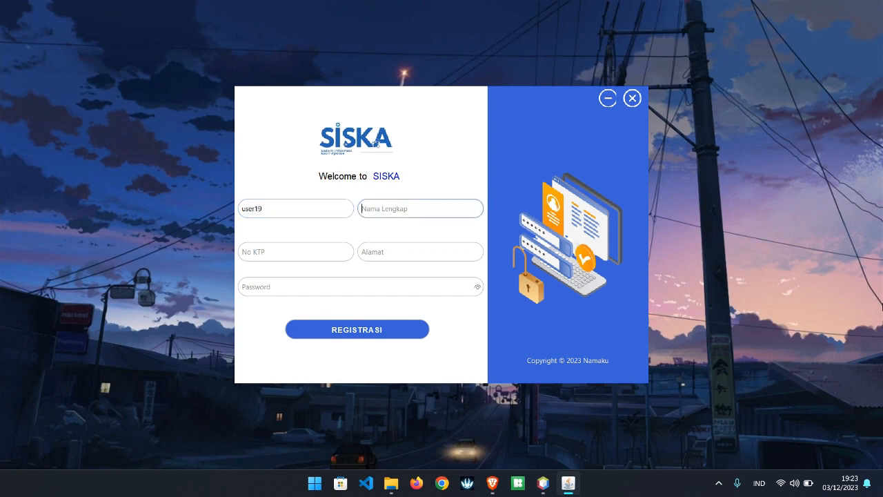
key("Tab")
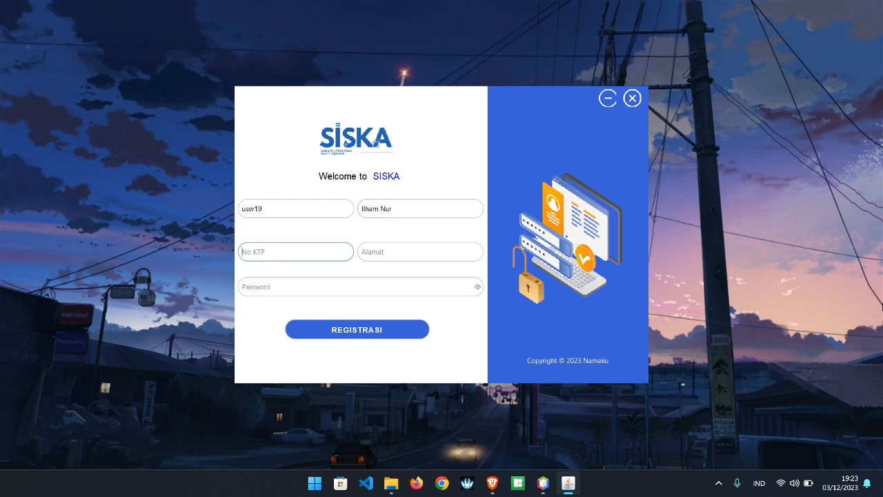
key("Tab")
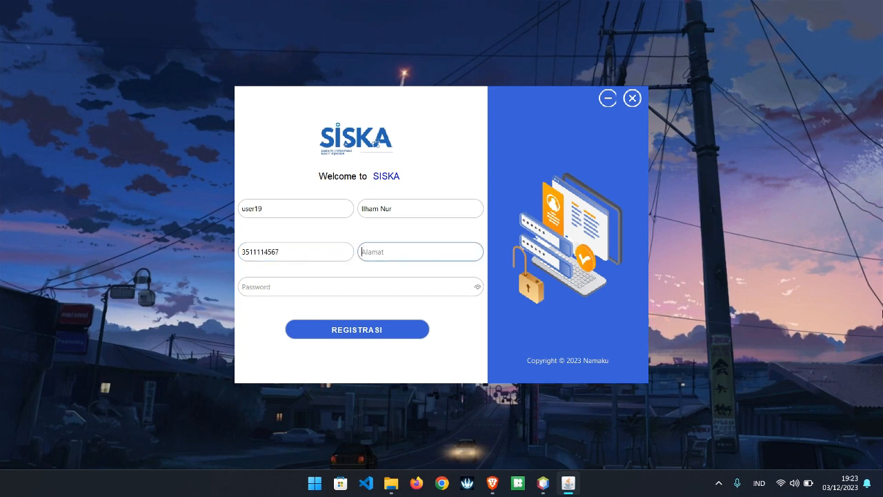
Fill in the user's address and a password, then submit the registration and acknowledge the confirmation.
type("Kots")
key("BackSpace")
type("akulon")
key("Tab")
type("123")
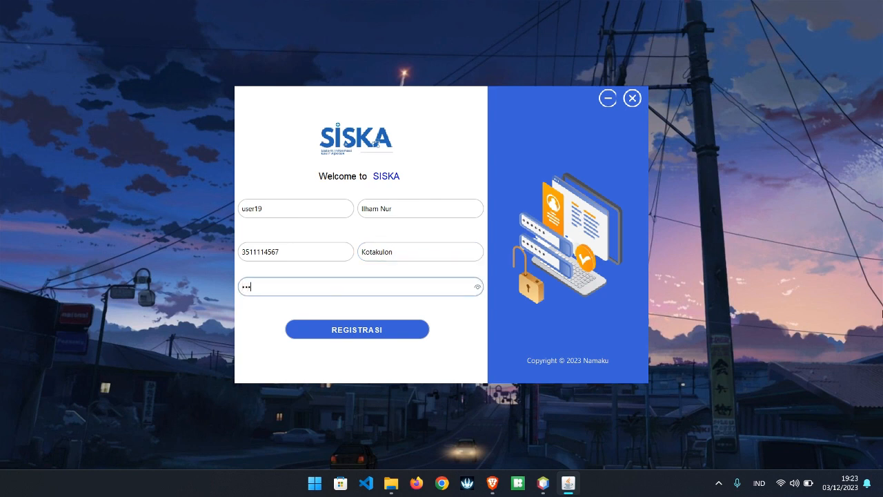
type("4")
left_click(394, 336)
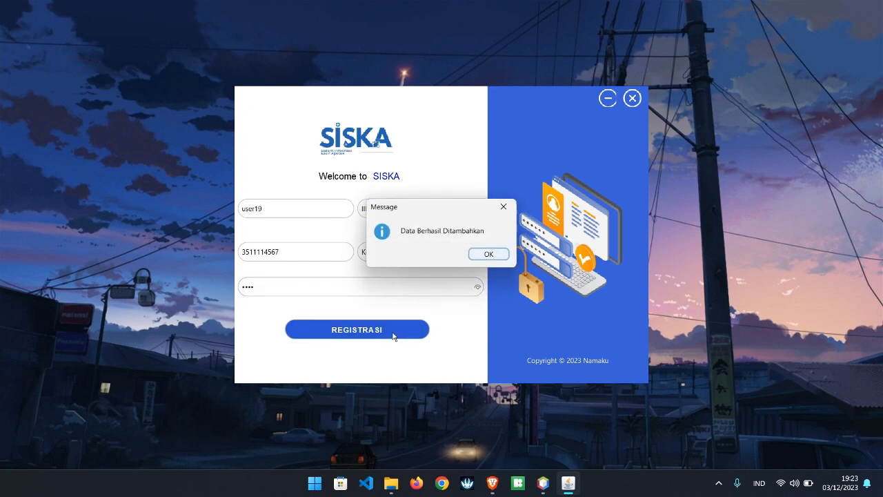
left_click(506, 254)
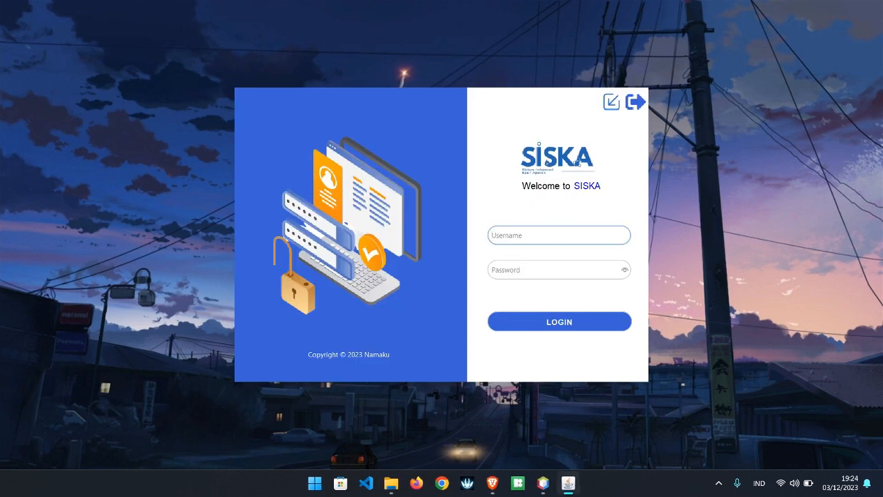
Log in with the newly registered account's username and password.
type("user19")
key("Tab")
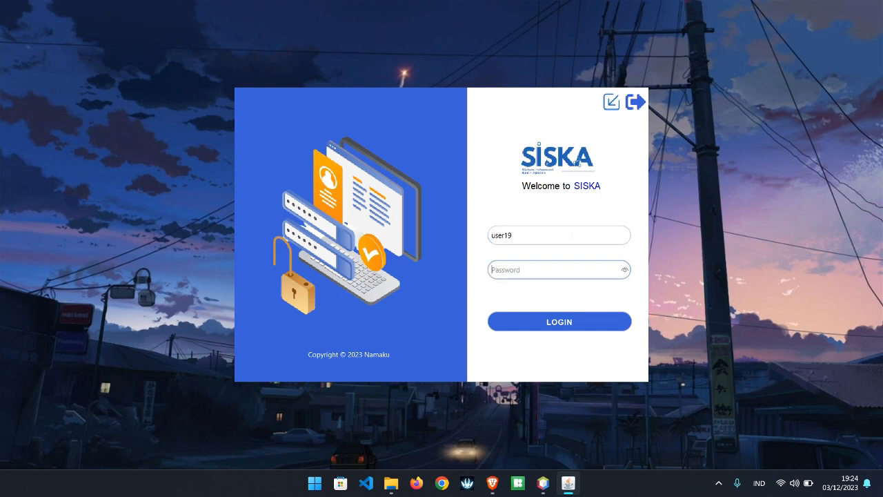
type("1234")
key("Return")
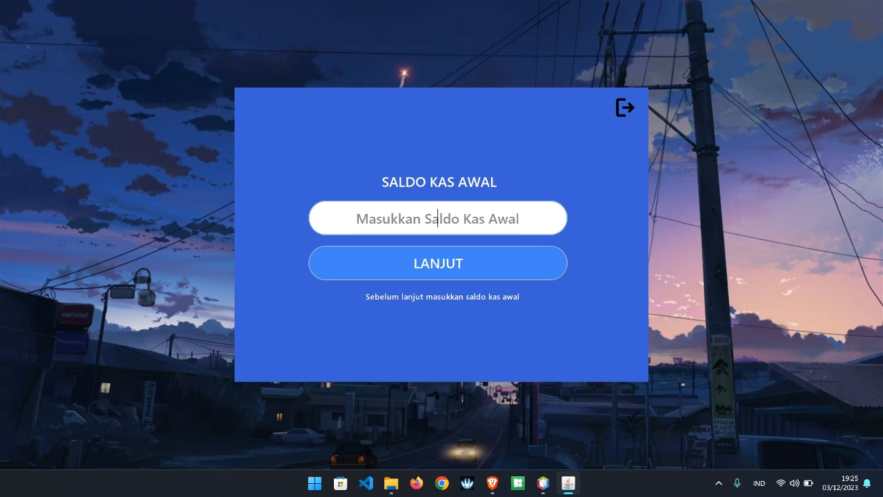
Enter 300000 as the opening cash balance and continue to the Home dashboard.
type("30000")
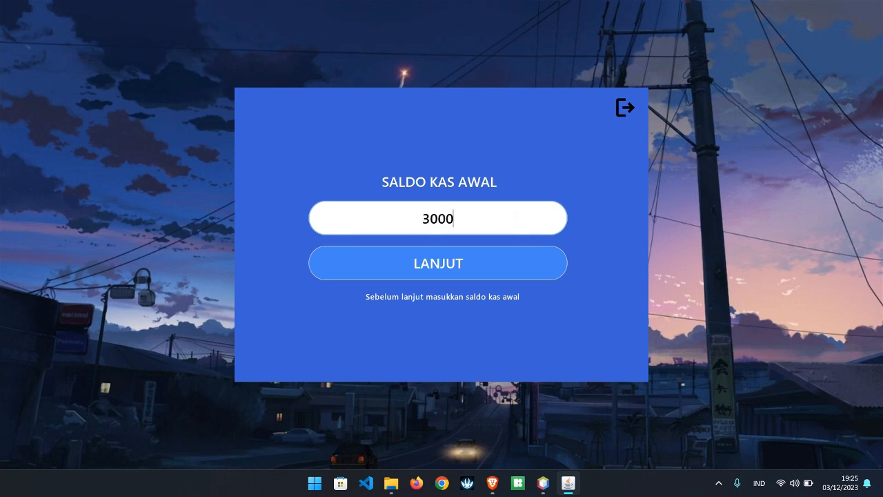
type("0")
key("Return")
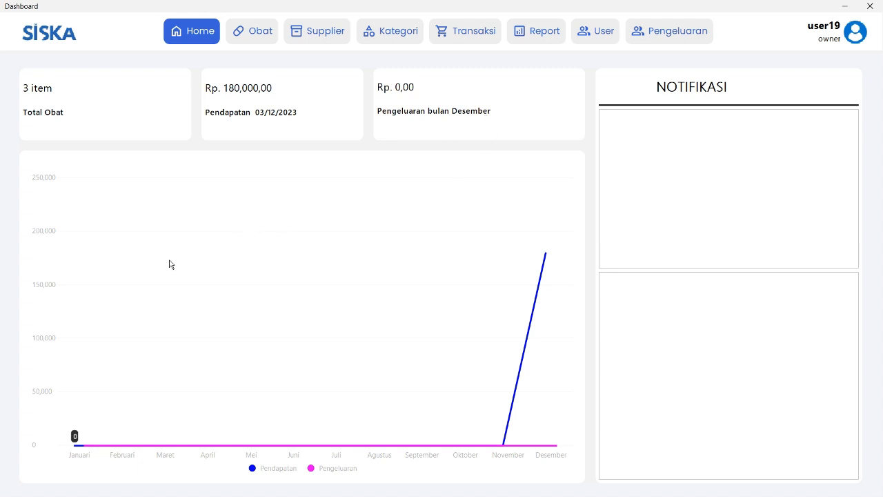
Open the Obat medicine list, click through its rows and sort it by Satuan.
mouse_move(550, 265)
left_click(243, 31)
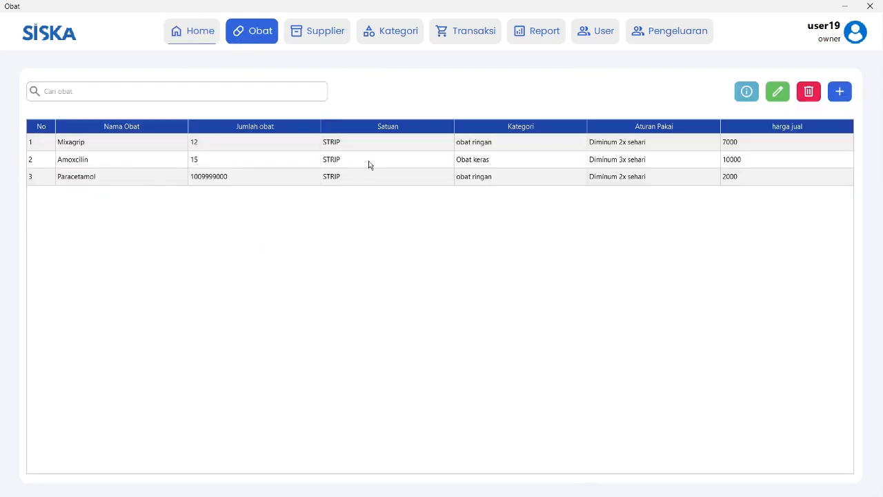
left_click(349, 145)
left_click(347, 160)
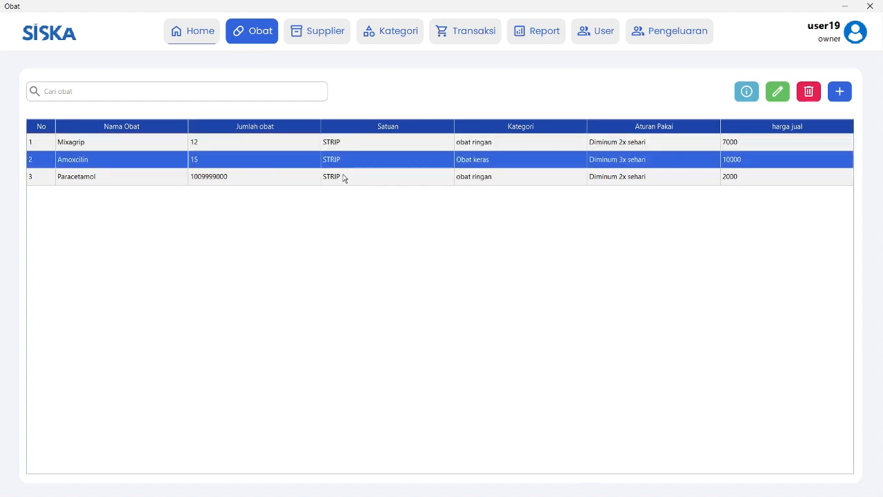
left_click(343, 176)
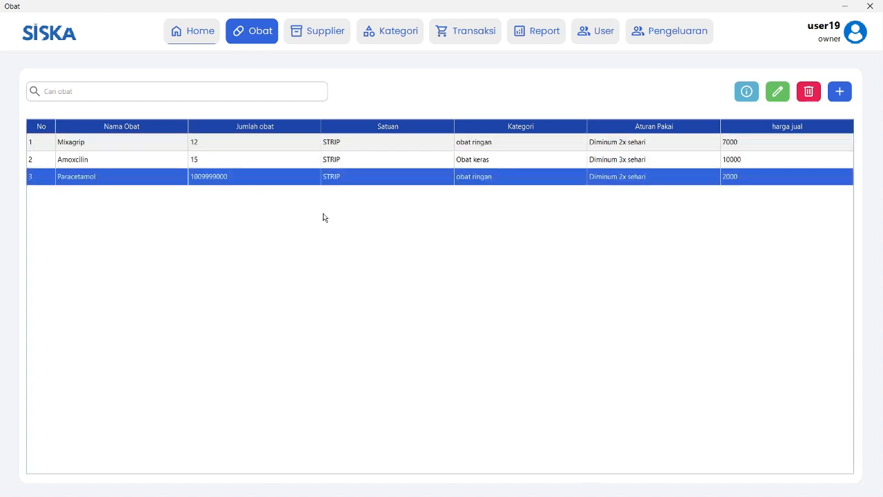
left_click(362, 129)
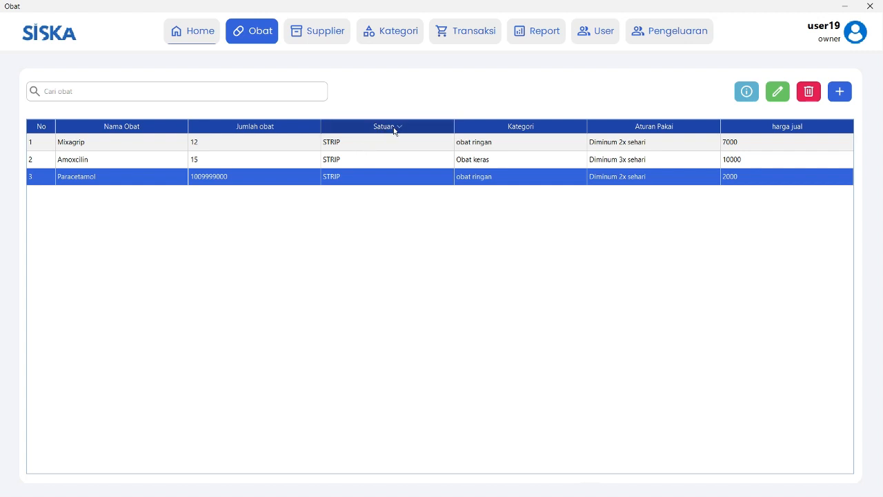
Select Mixagrip in the sorted list and open its detail dialog.
left_click(434, 146)
left_click(432, 162)
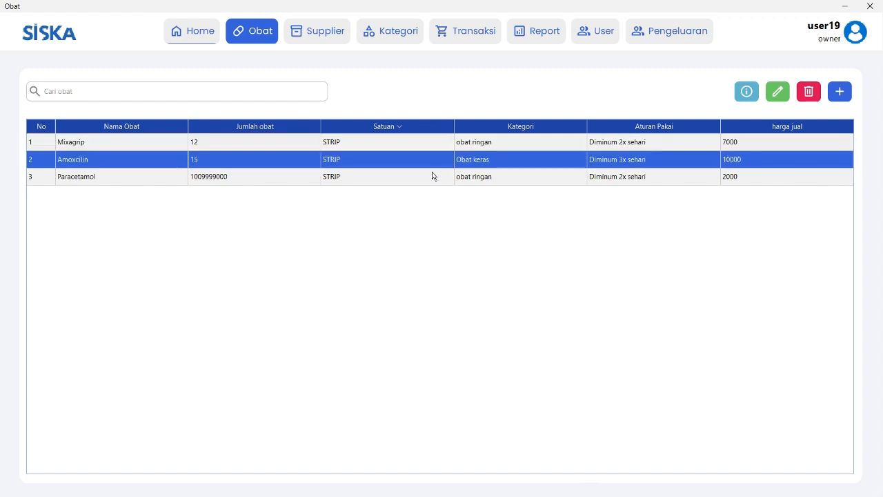
left_click(786, 147)
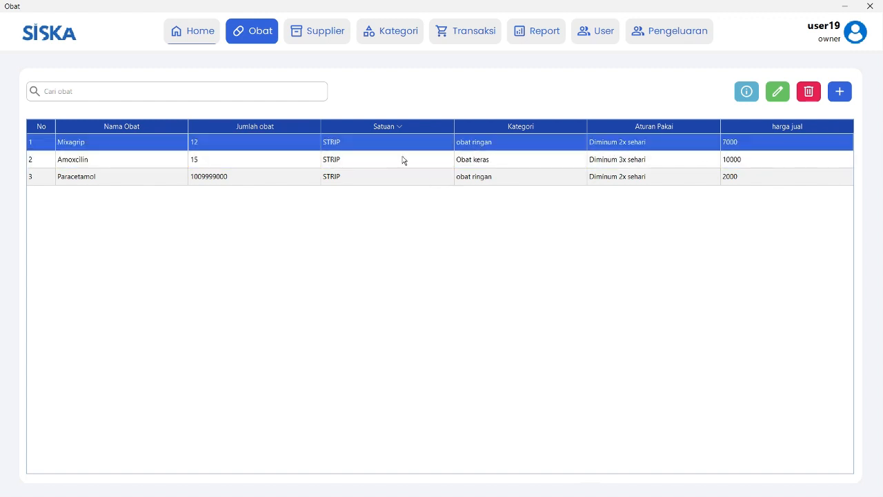
left_click(312, 174)
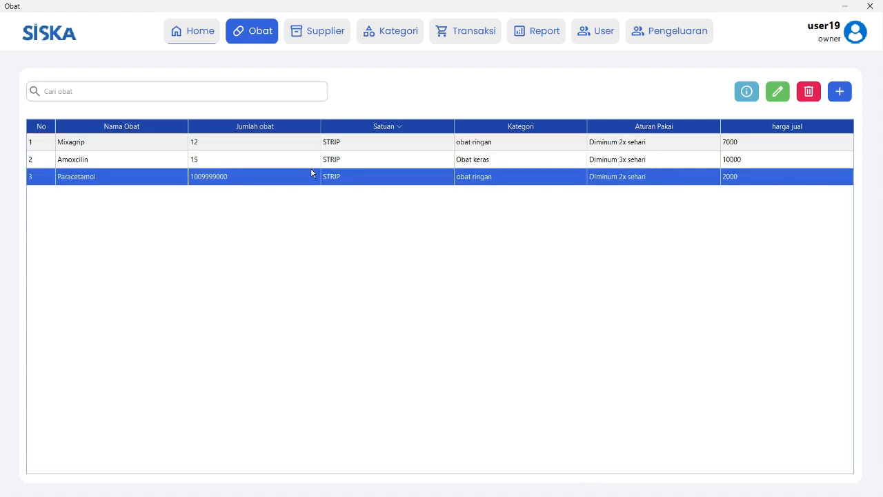
left_click(330, 150)
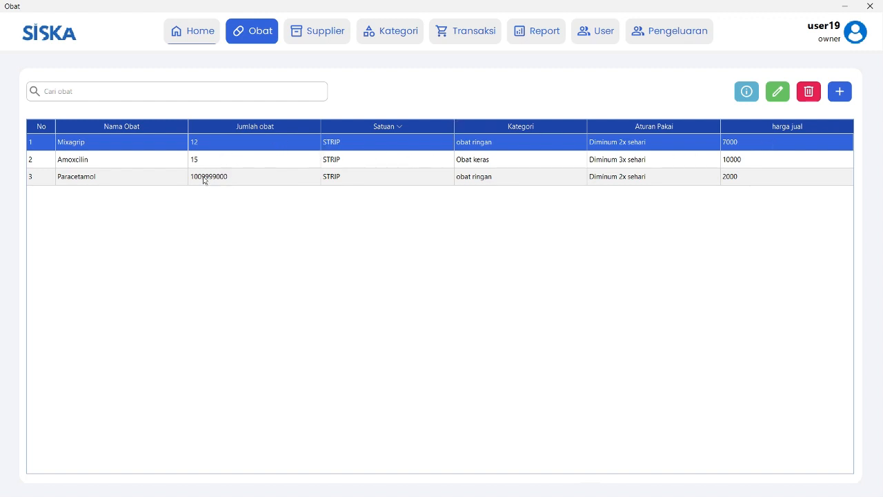
left_click(747, 92)
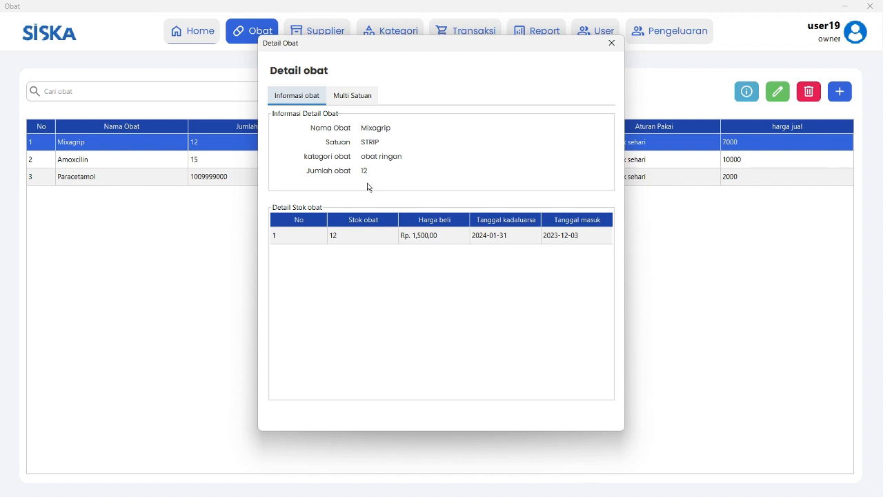
Switch repeatedly between Mixagrip's Multi Satuan tab and its general medicine information.
left_click(354, 96)
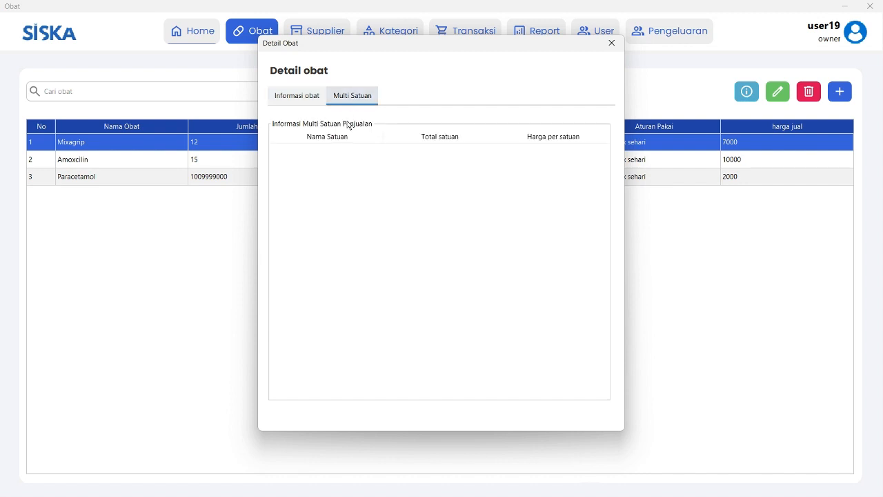
left_click(322, 98)
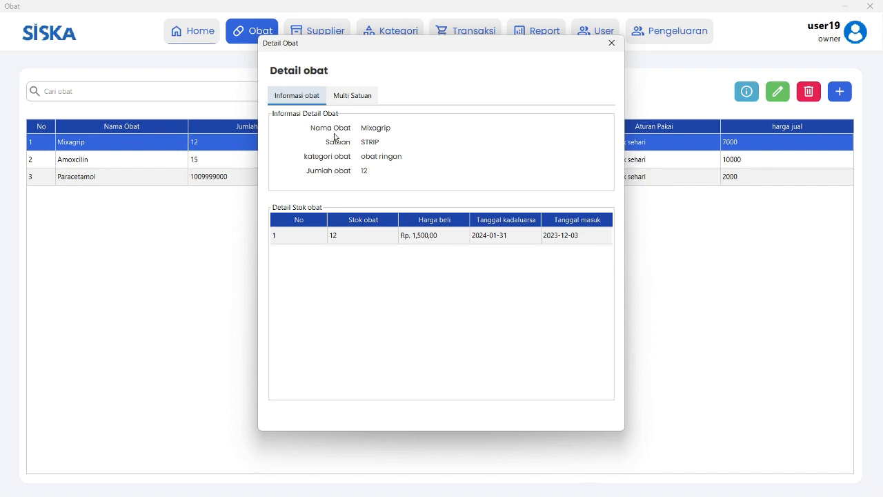
left_click(345, 102)
left_click(314, 97)
left_click(343, 96)
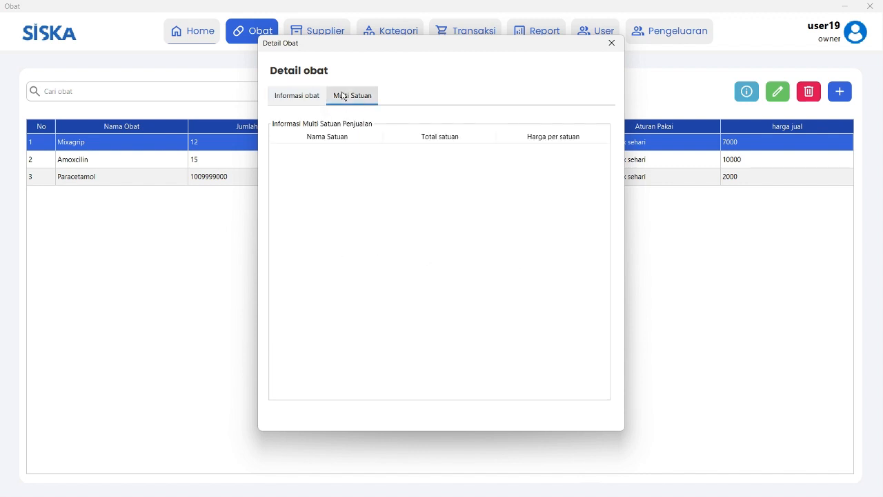
left_click(290, 96)
left_click(331, 101)
left_click(316, 100)
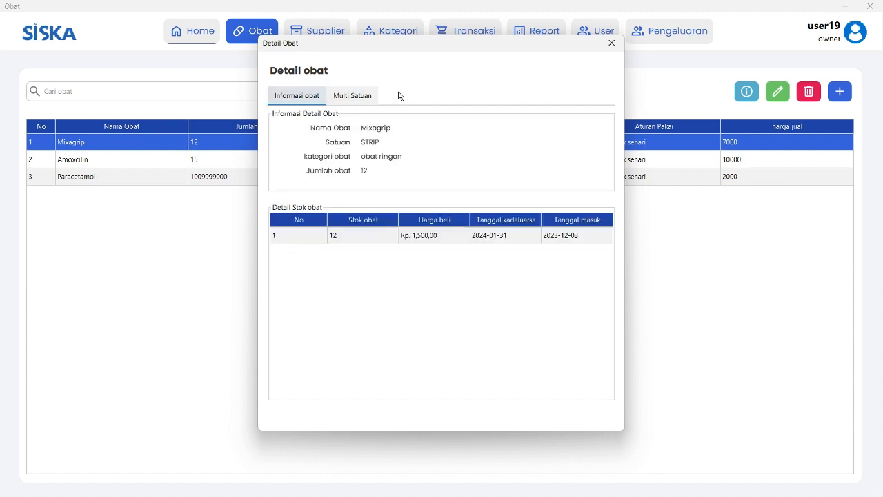
left_click(336, 96)
left_click(320, 95)
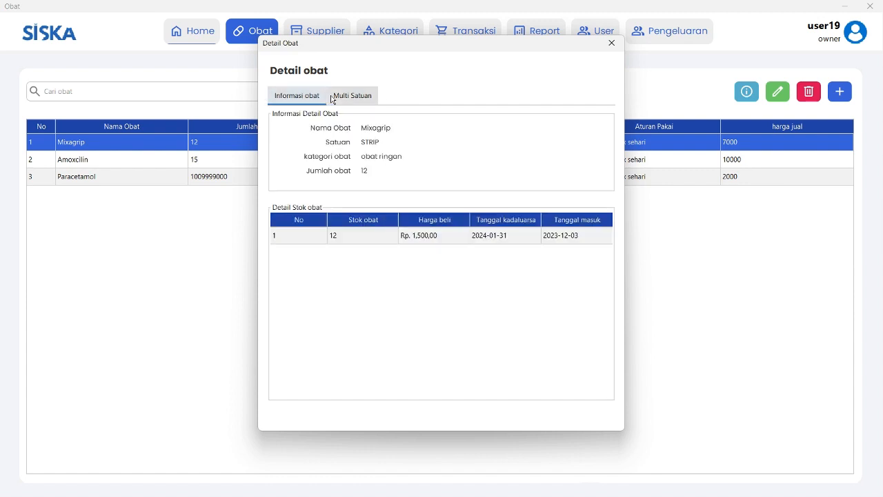
left_click(332, 98)
left_click(313, 98)
Reposition the detail window while checking the empty multi-unit list, then close the dialog.
left_click_drag(384, 52, 341, 119)
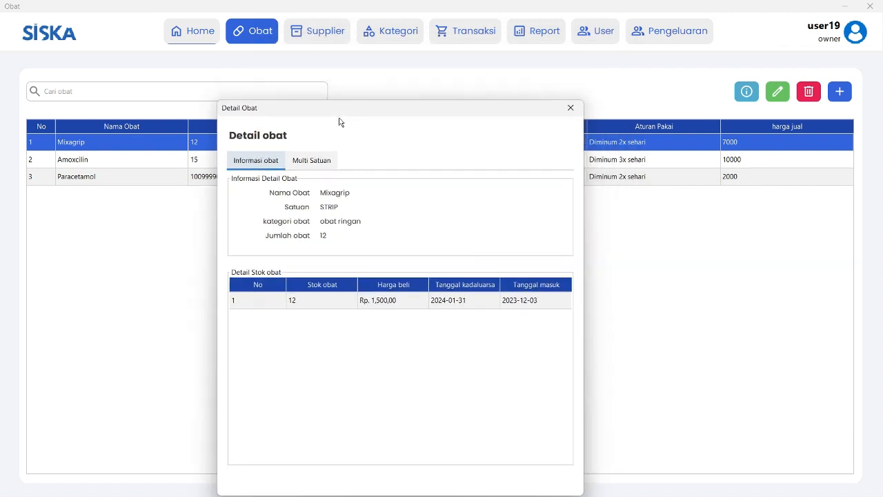
left_click(311, 162)
left_click(262, 160)
left_click_drag(394, 110, 455, 86)
left_click(388, 131)
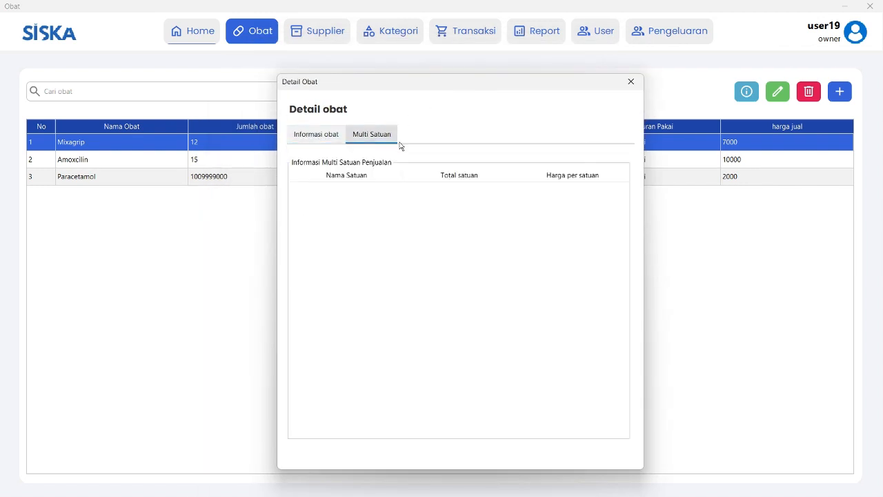
left_click(330, 138)
left_click(347, 140)
left_click(315, 135)
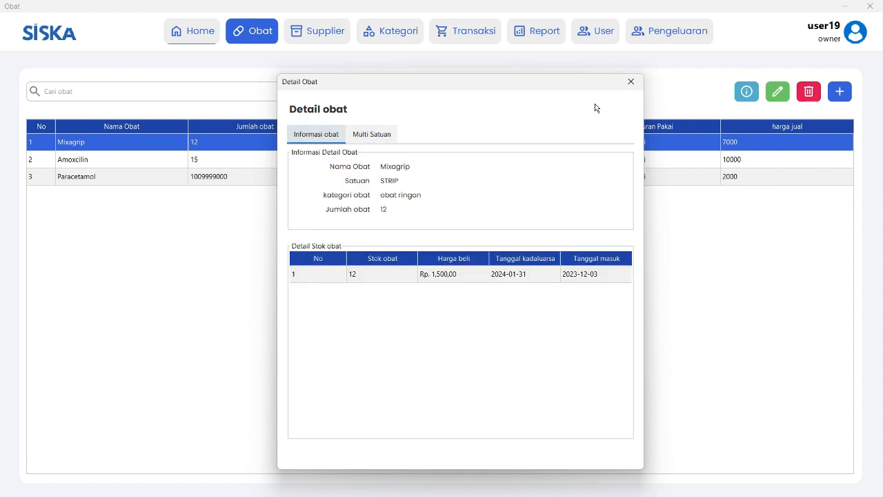
left_click_drag(591, 88, 515, 121)
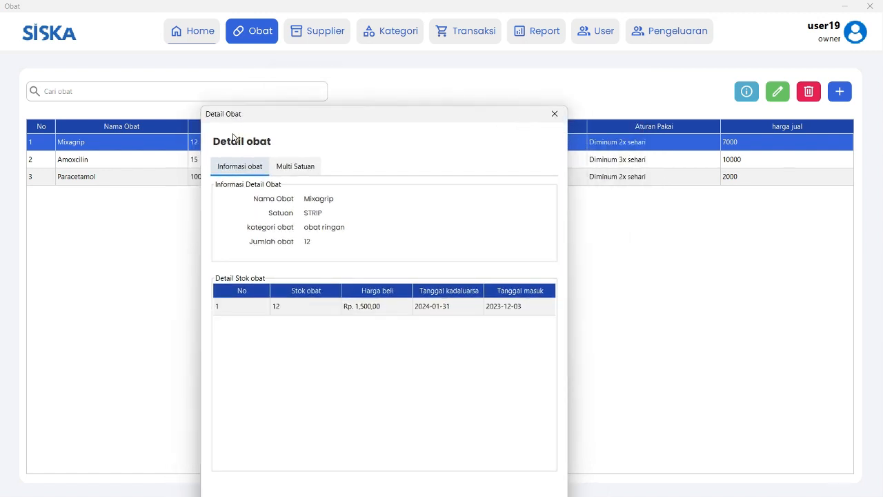
left_click(293, 168)
left_click_drag(355, 112, 367, 85)
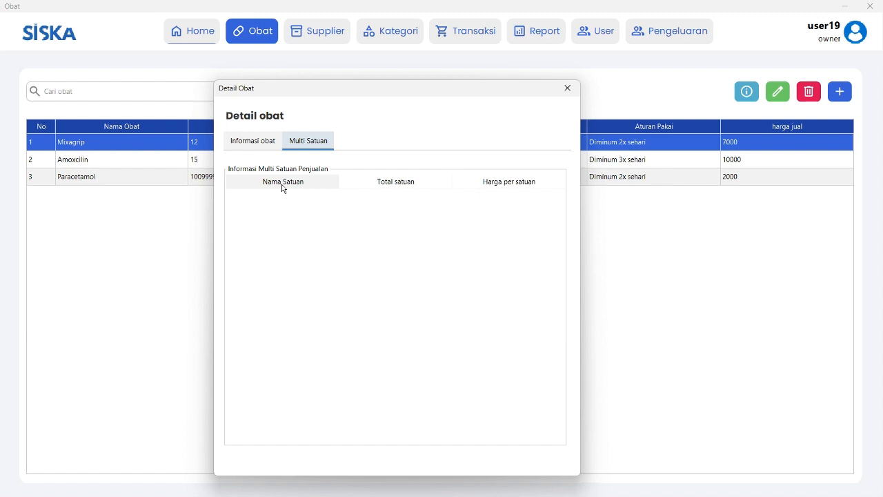
left_click(567, 87)
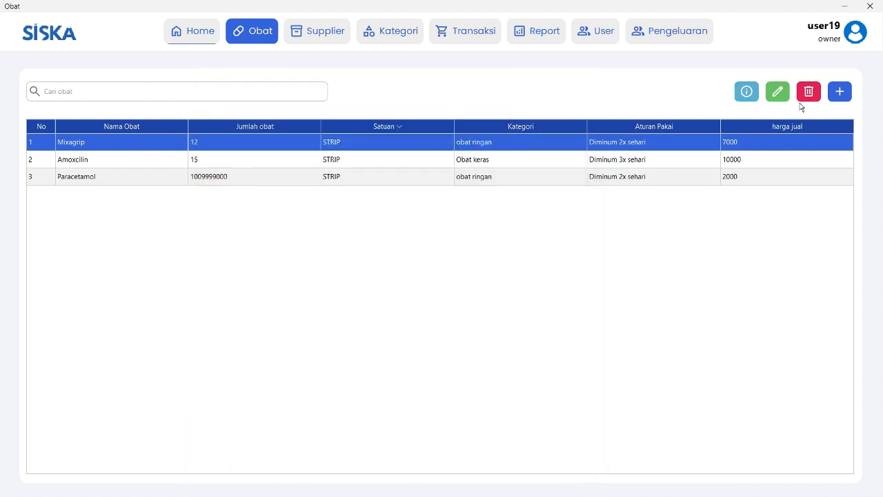
Change Mixagrip's category to obat resep and save the edit.
left_click(777, 94)
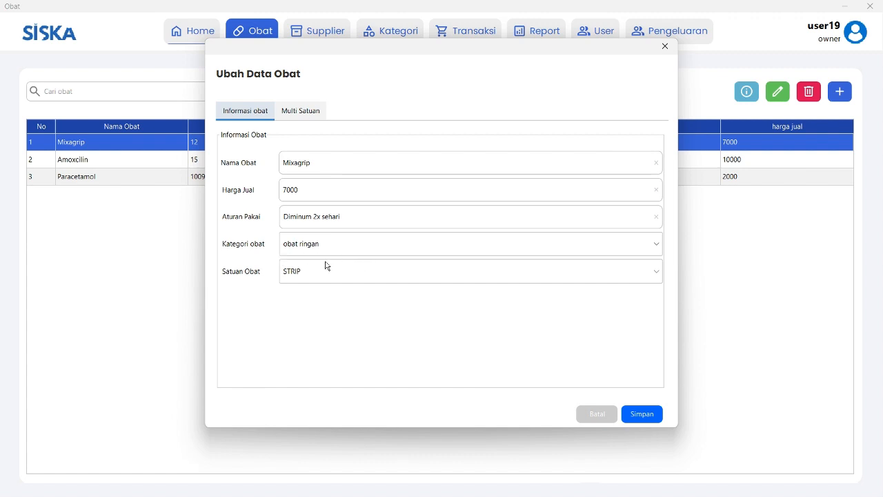
left_click(399, 244)
left_click(381, 287)
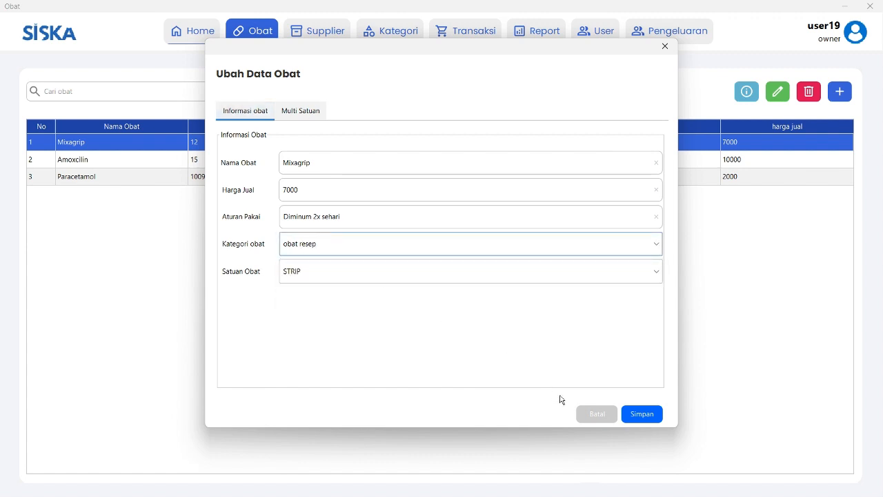
left_click(649, 416)
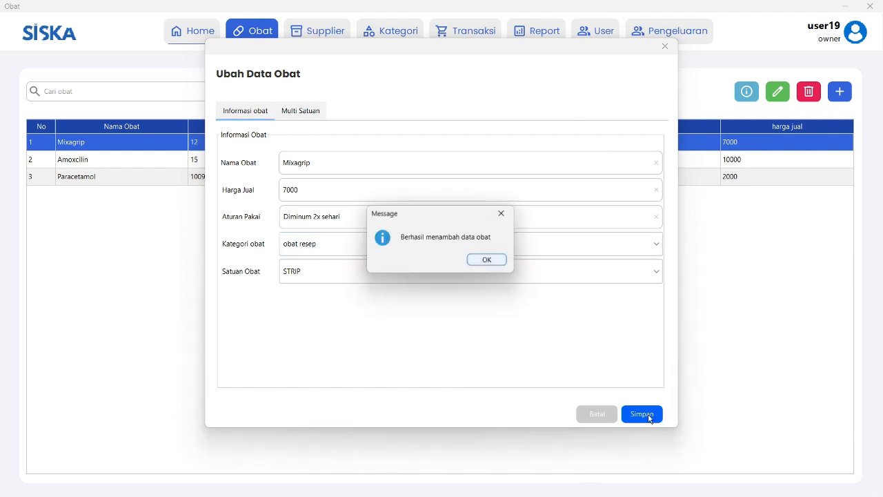
left_click(488, 259)
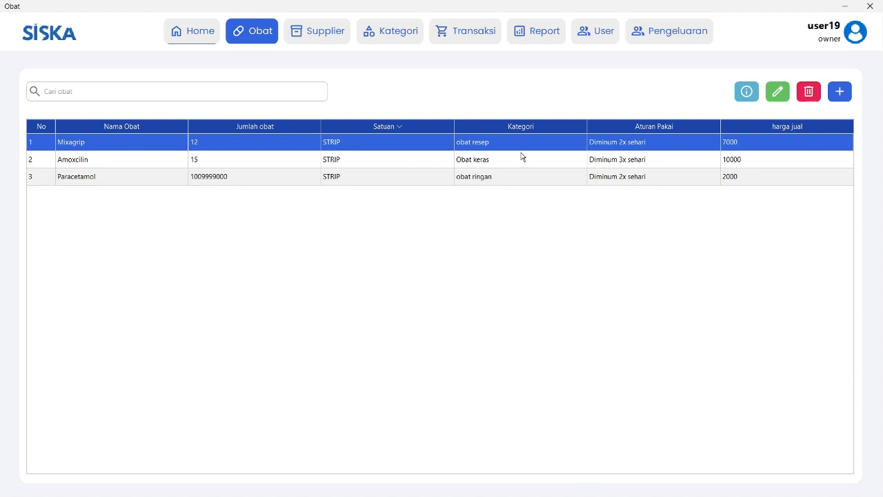
Select Amoxcilin in the medicine list and request its deletion.
left_click(477, 161)
left_click(474, 143)
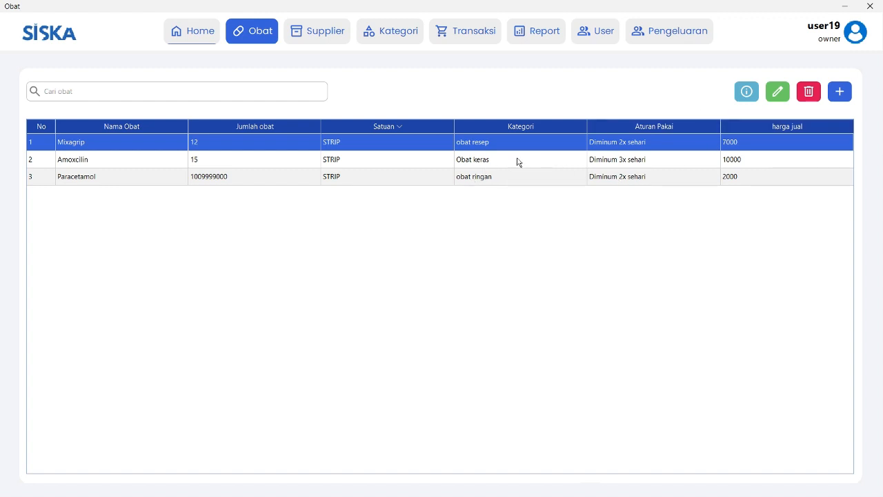
left_click(707, 162)
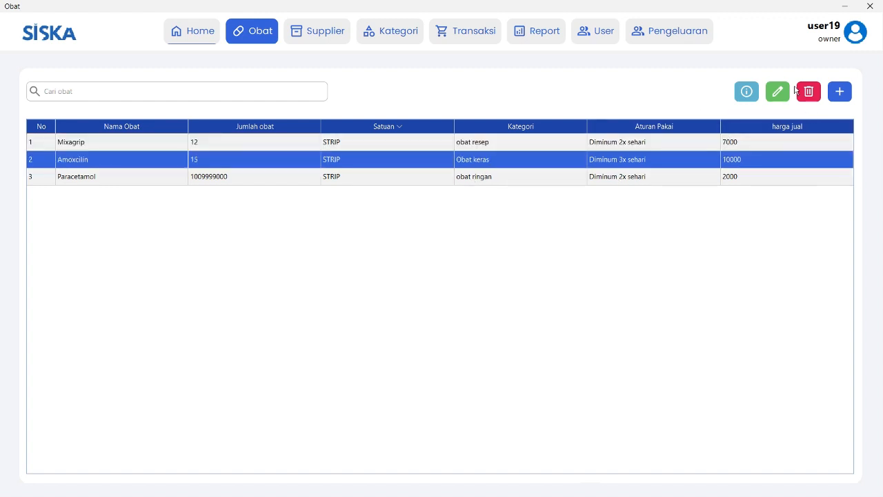
left_click(809, 91)
Confirm deleting Amoxcilin and dismiss the notice refusing it because 15 units remain in stock.
left_click(394, 294)
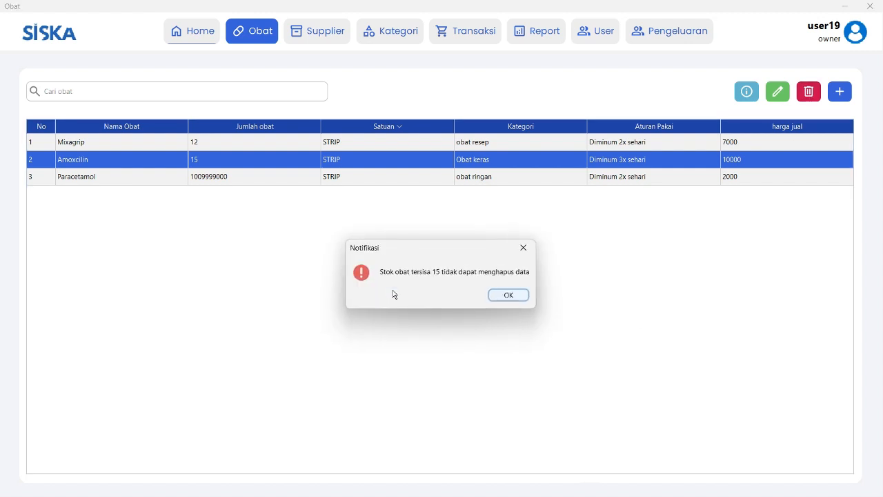
left_click_drag(470, 250, 511, 117)
left_click_drag(449, 95, 469, 187)
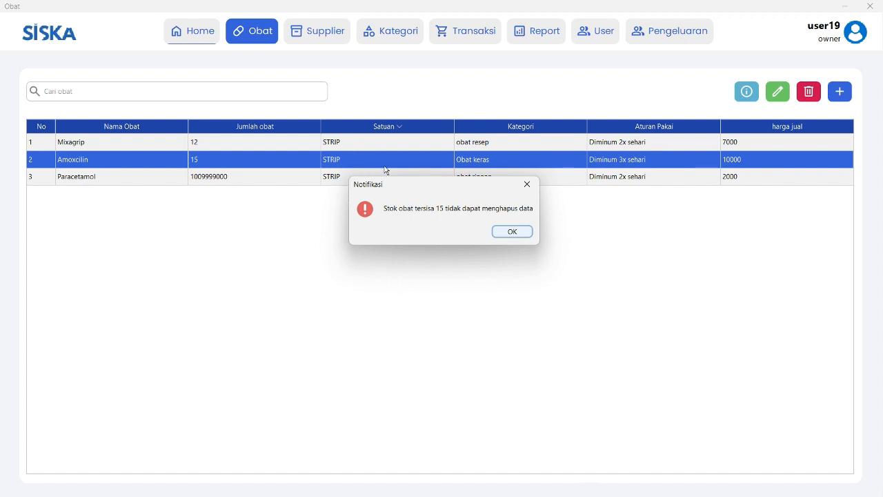
left_click(512, 232)
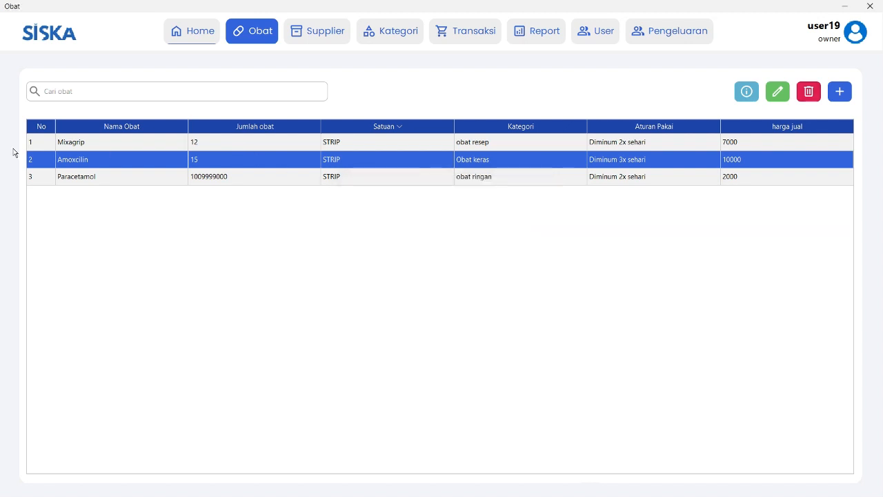
Click between the Mixagrip and Amoxcilin rows, then go to the Supplier list.
left_click(68, 143)
left_click(67, 160)
left_click(76, 146)
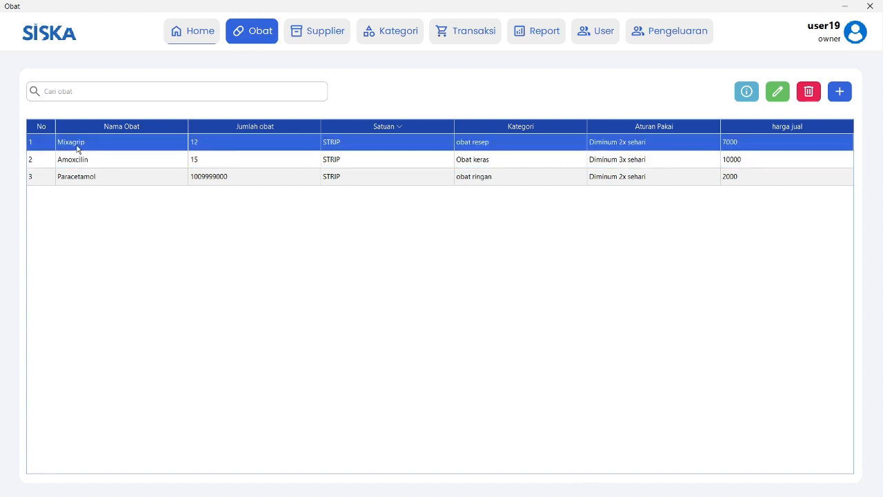
left_click(80, 159)
left_click(314, 33)
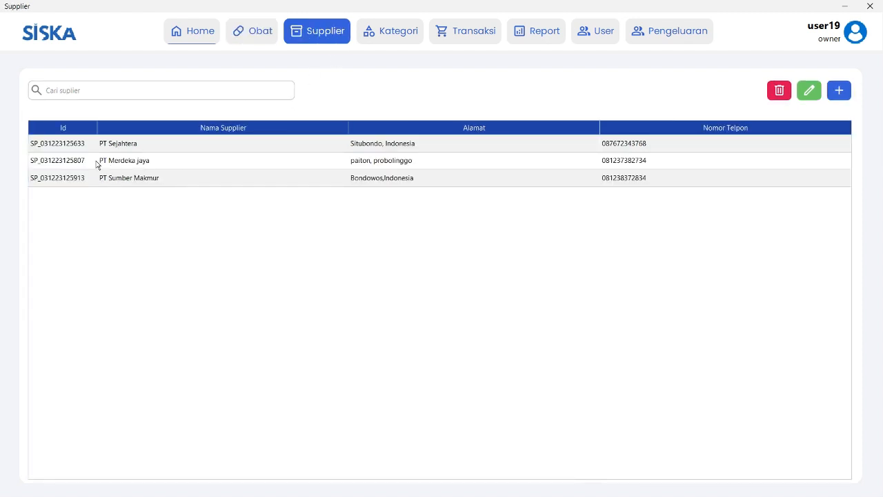
Click through the supplier rows PT Sejahtera, PT Merdeka jaya and PT Sumber Makmur.
left_click(137, 149)
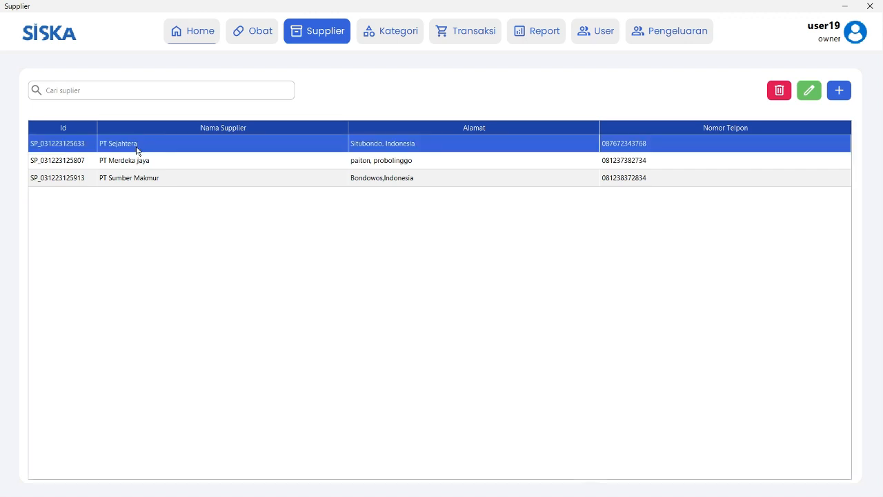
left_click(145, 165)
left_click(145, 178)
left_click(146, 149)
left_click(154, 163)
left_click(158, 177)
left_click(152, 170)
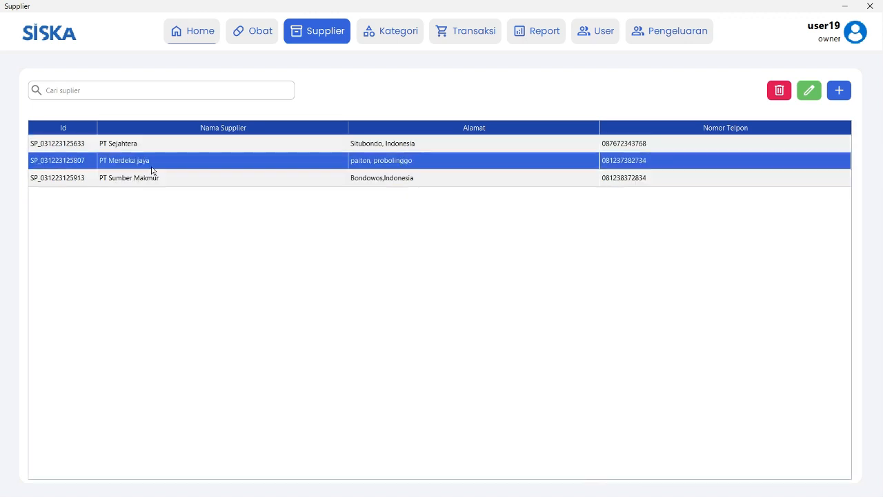
left_click(147, 149)
left_click(151, 162)
left_click(149, 175)
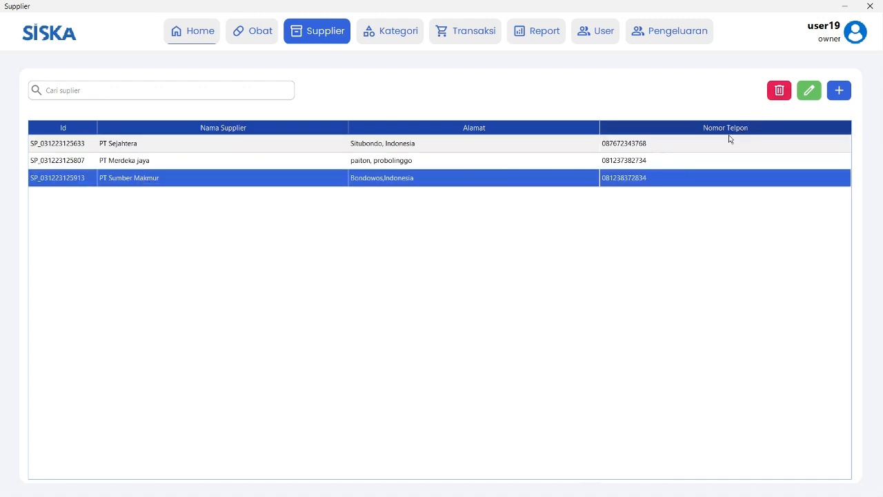
Select PT Merdeka jaya and open its Edit Supplier form.
left_click(535, 147)
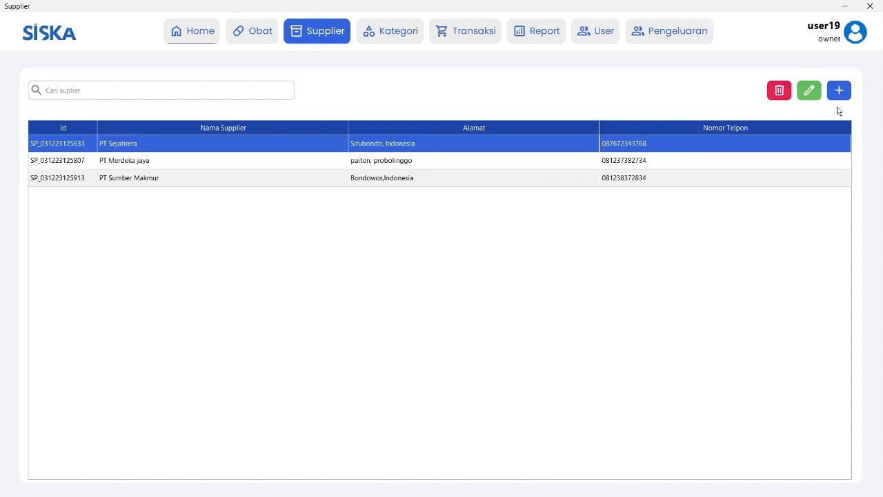
left_click(745, 174)
left_click(735, 163)
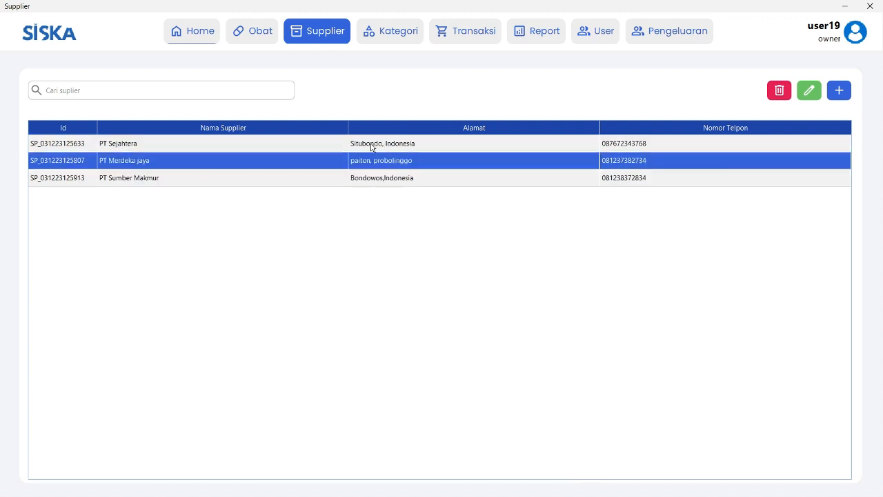
left_click(234, 149)
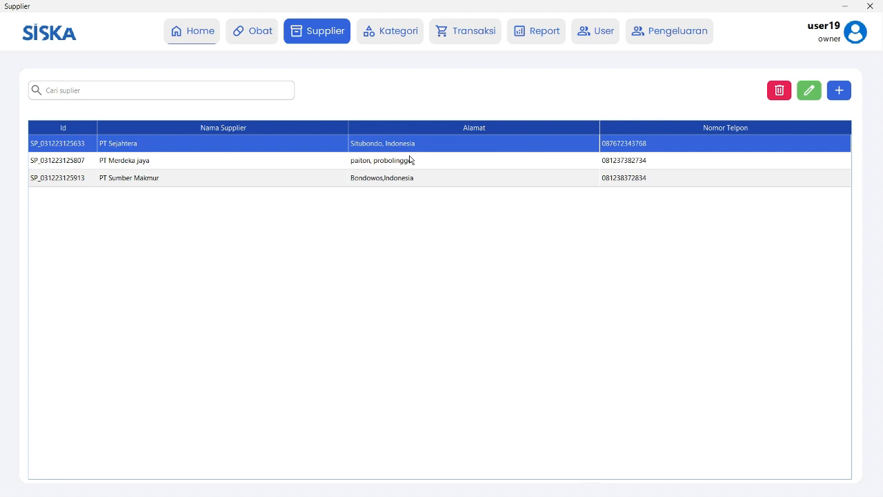
left_click(400, 176)
left_click(386, 167)
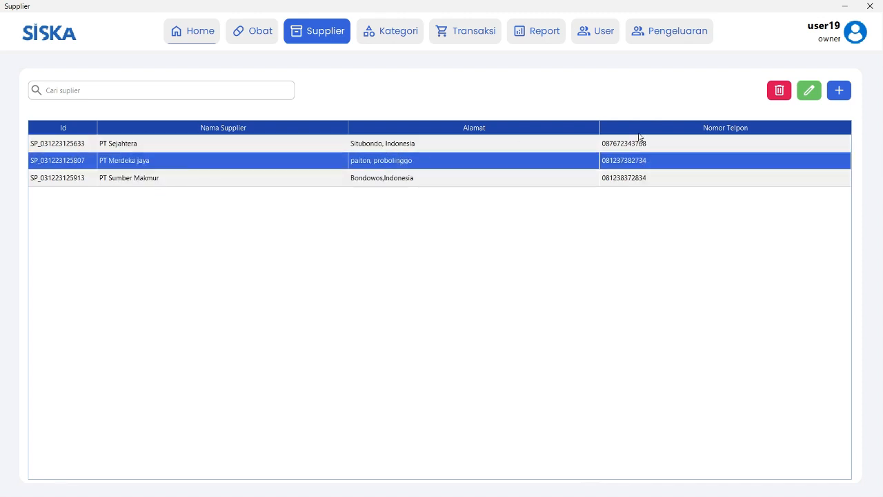
left_click(810, 96)
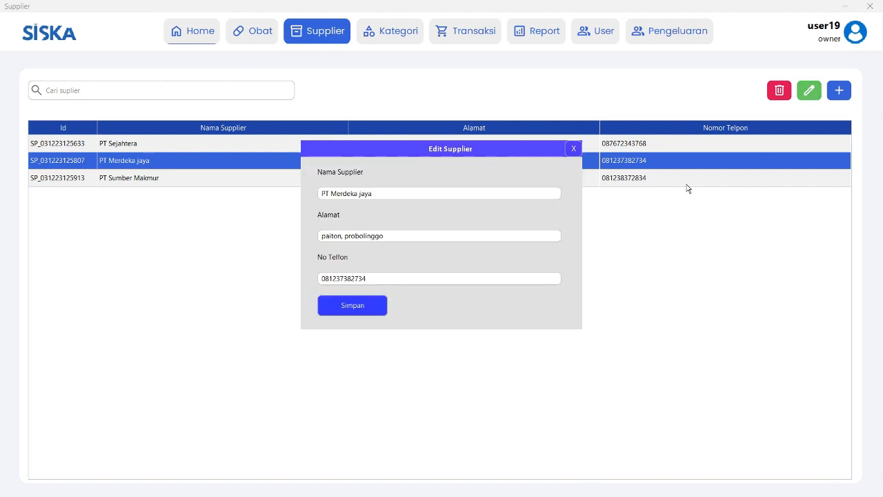
Change PT Merdeka jaya's address to 'Paiton, probolinggo' with a capital P and save.
left_click(326, 236)
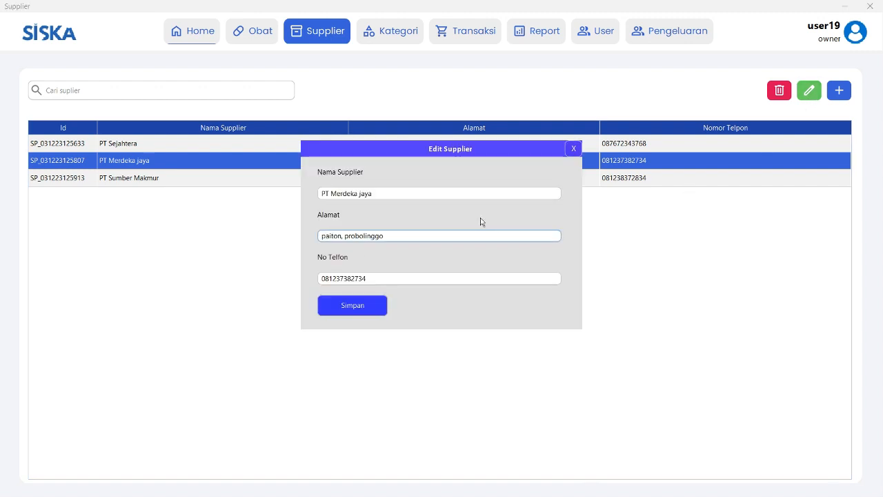
key("BackSpace")
type("P")
left_click(370, 314)
left_click(492, 260)
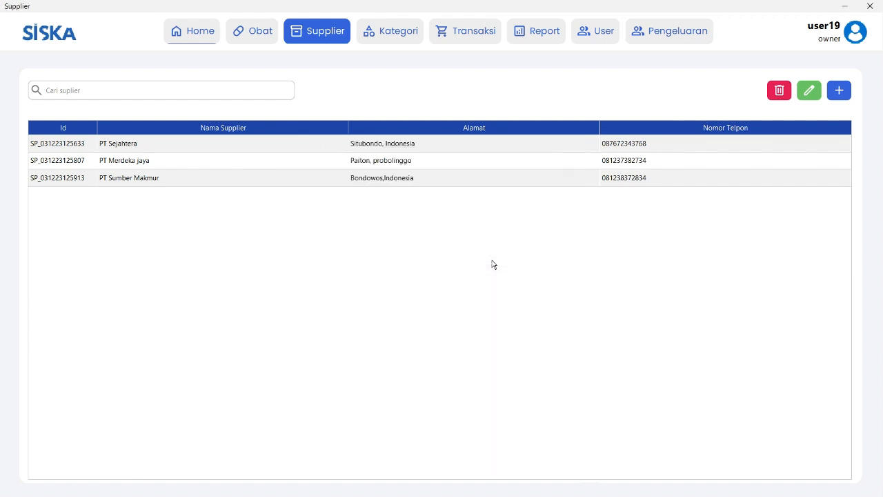
Click back and forth between the PT Merdeka jaya and PT Sejahtera rows, ending on PT Sumber Makmur.
left_click(352, 165)
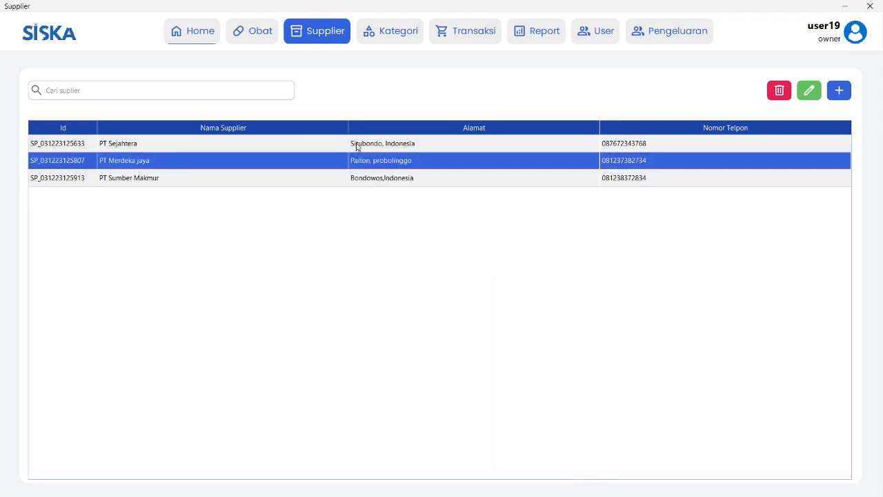
left_click(354, 143)
left_click(352, 164)
left_click(366, 147)
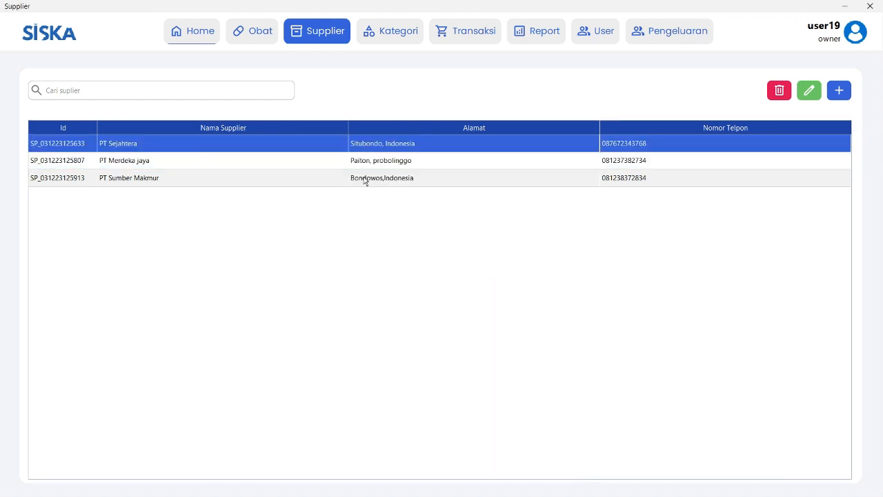
left_click(366, 166)
left_click(367, 148)
left_click(364, 162)
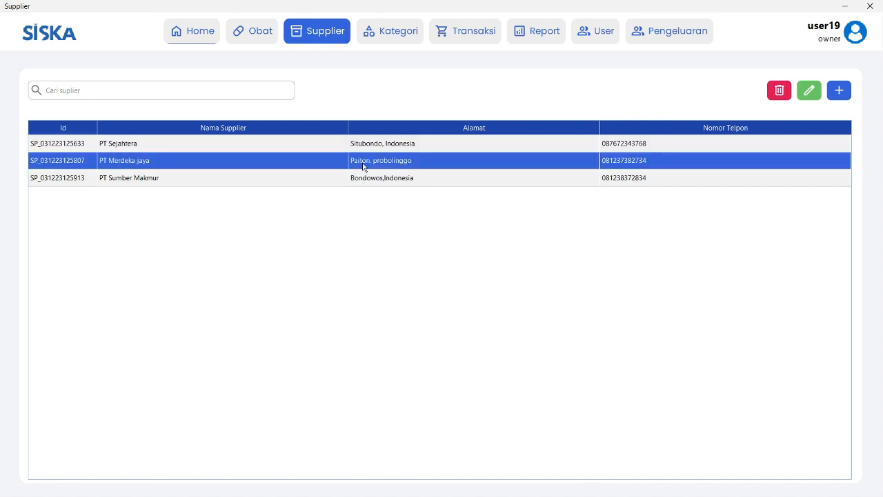
left_click(363, 149)
left_click(364, 160)
left_click(363, 149)
left_click(381, 162)
left_click(389, 146)
left_click(449, 162)
left_click(511, 148)
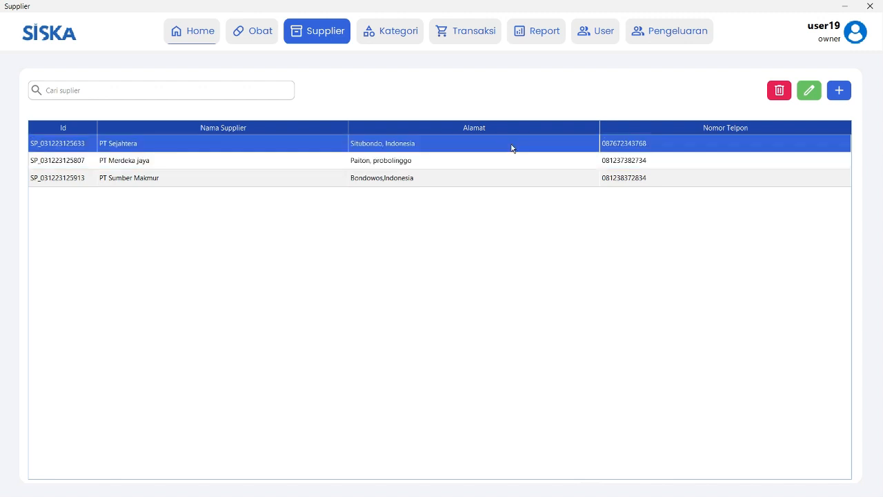
left_click(667, 178)
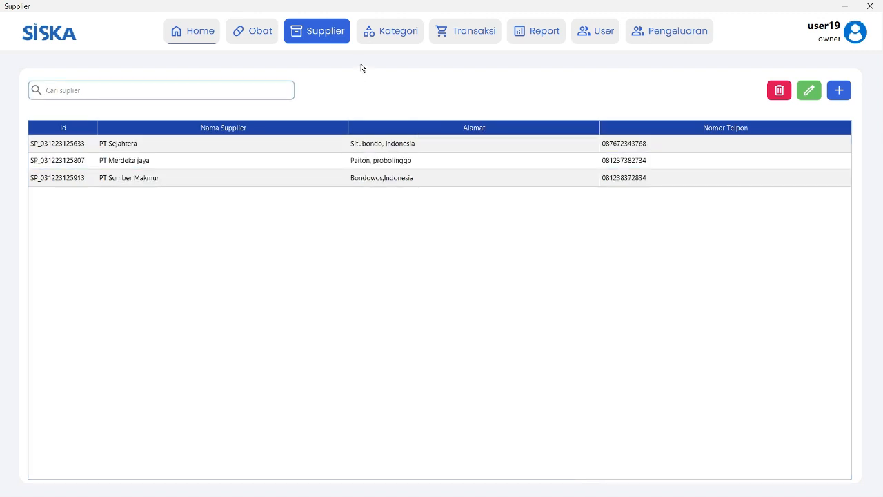
In the Kategori list, rename 'obat ringan' to 'Obat ringan'.
left_click(396, 41)
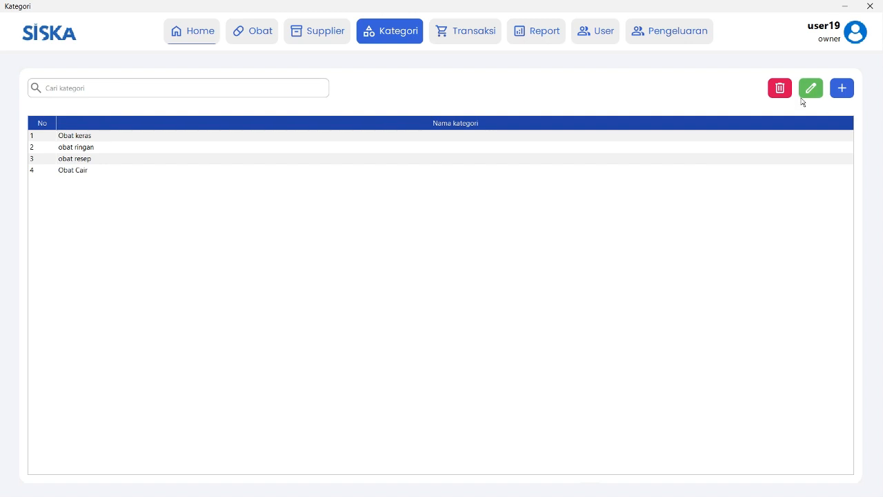
left_click(166, 149)
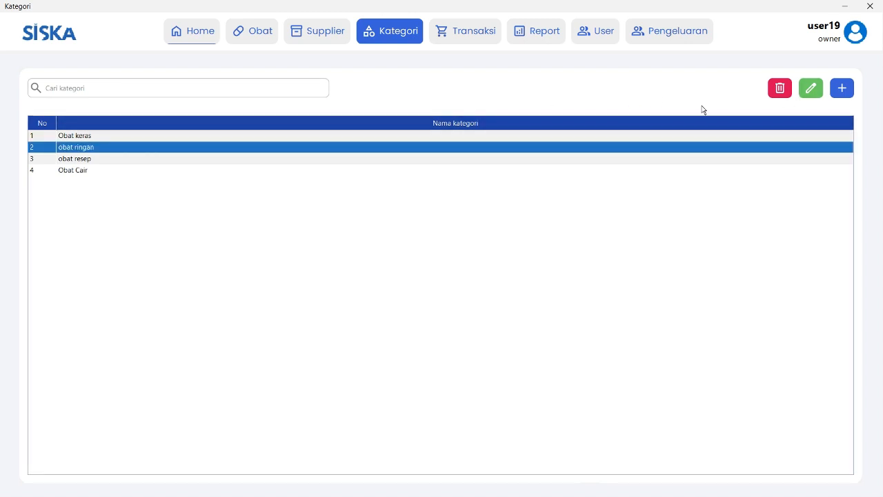
left_click(810, 90)
left_click(331, 228)
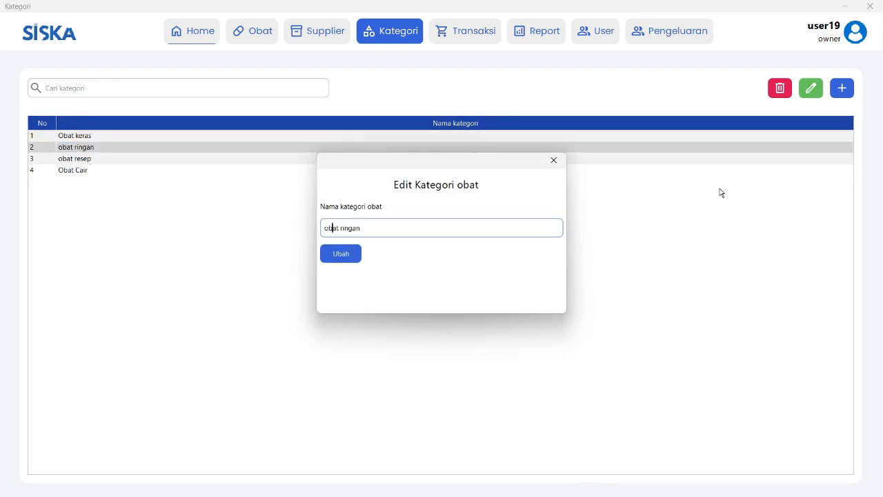
key("BackSpace")
type("O")
left_click(345, 253)
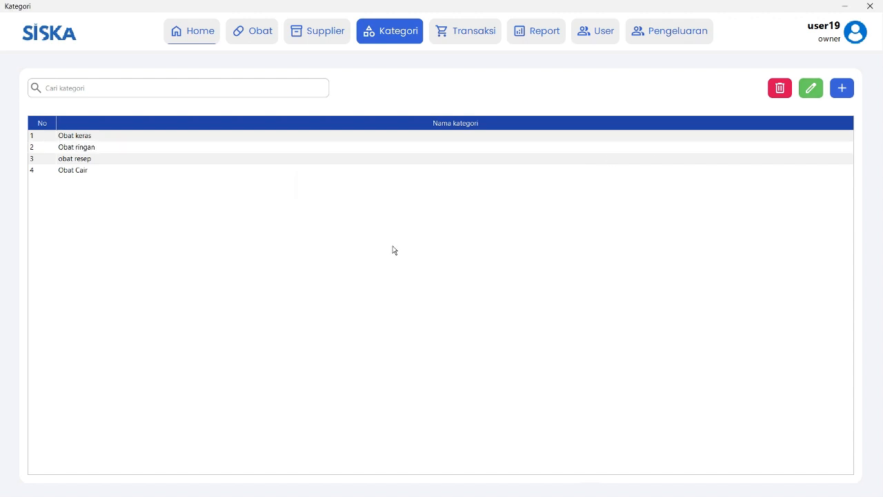
Rename the 'obat resep' category to 'Obat resep'.
left_click(303, 170)
left_click(372, 159)
left_click(811, 87)
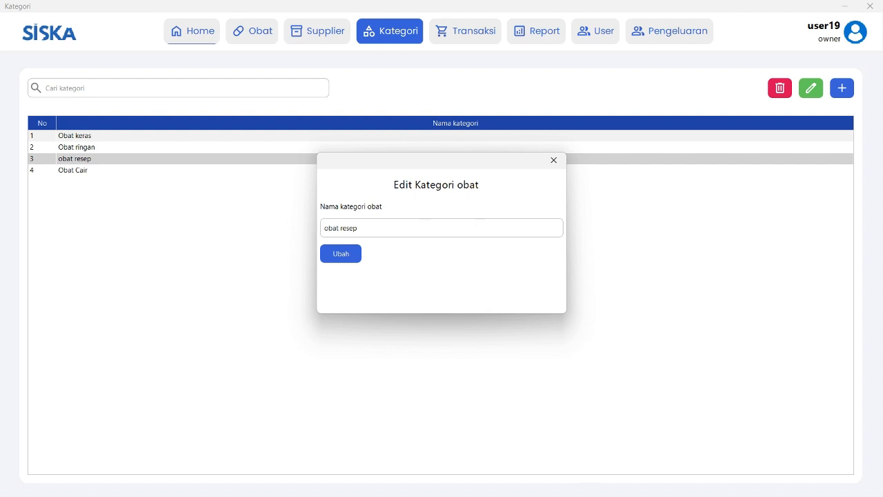
left_click(325, 228)
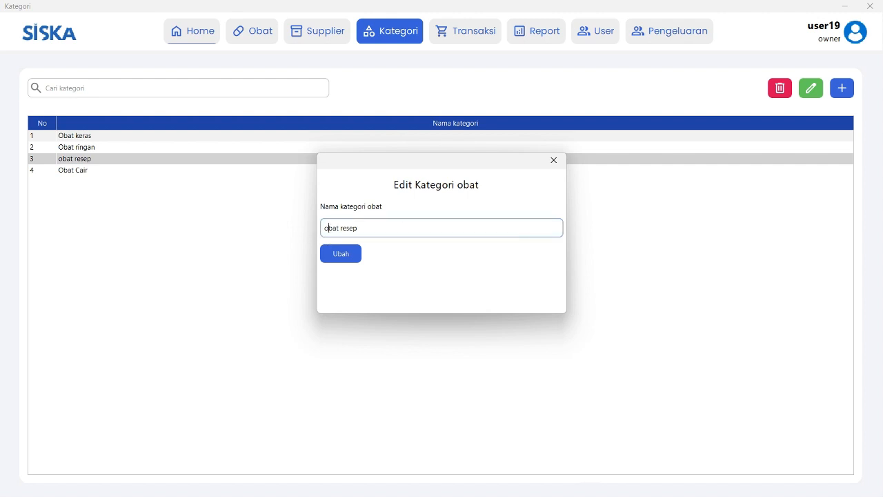
key("BackSpace")
key("ctrl+a")
left_click(352, 227)
key("Home")
type("O")
left_click(344, 256)
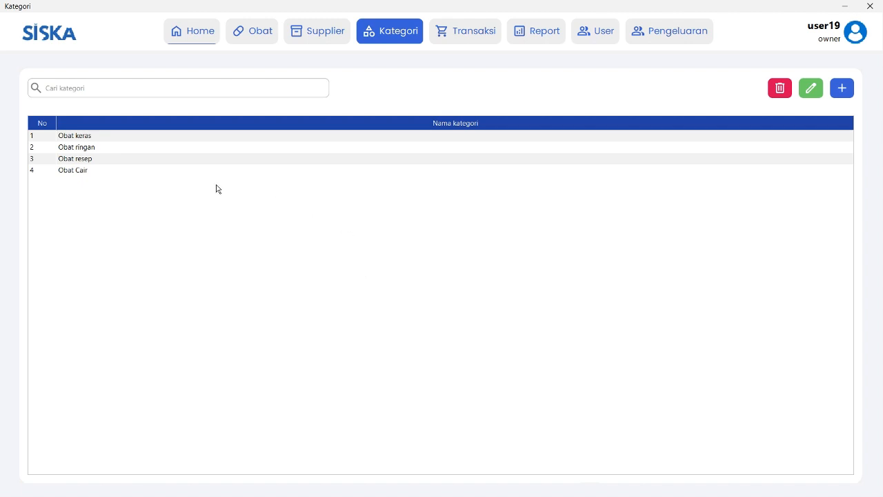
Search the categories for 'o' and check the Obat keras, ringan, resep and Cair rows.
left_click(159, 84)
type("o")
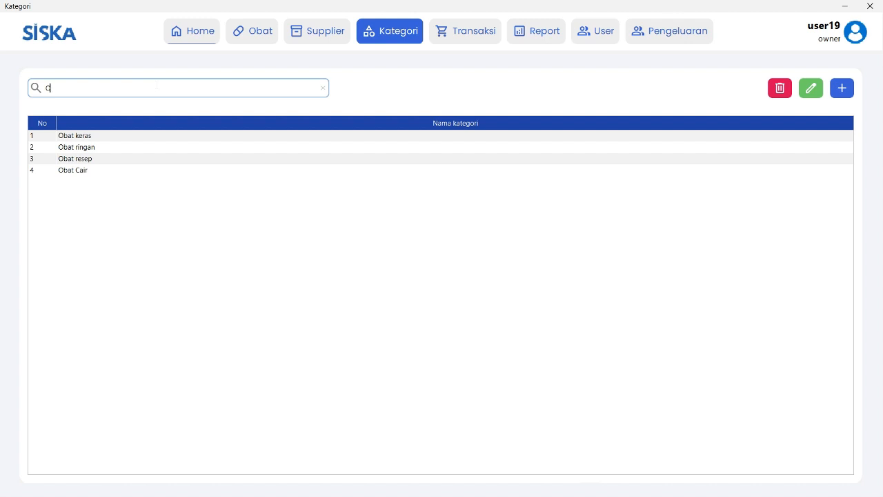
left_click(108, 139)
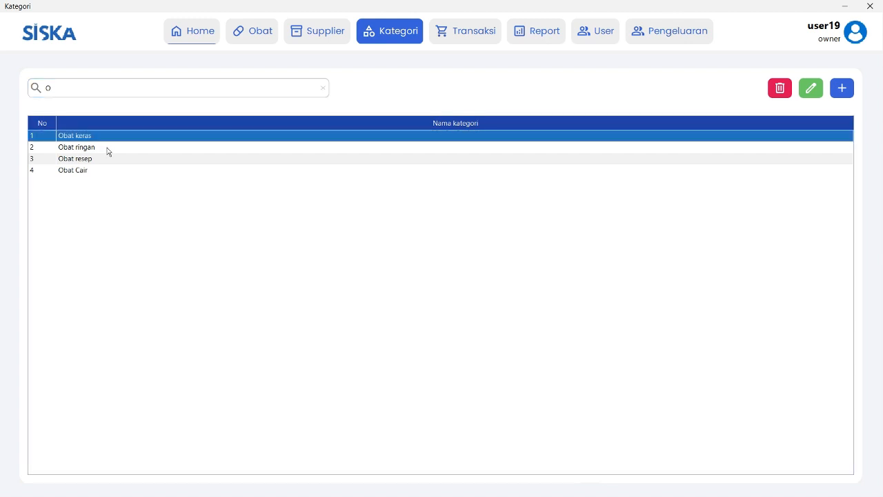
left_click(107, 148)
left_click(102, 160)
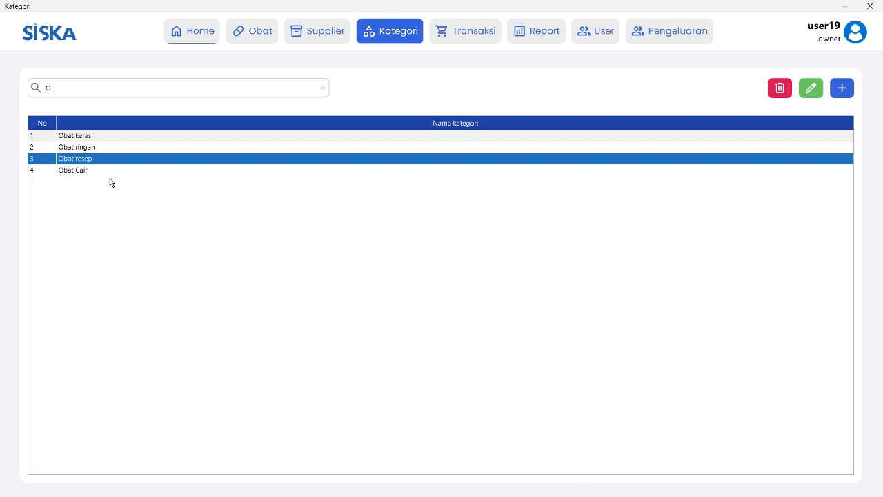
left_click(113, 170)
Browse back and forth through the four matching category rows, then return to the search box.
left_click(102, 159)
left_click(100, 149)
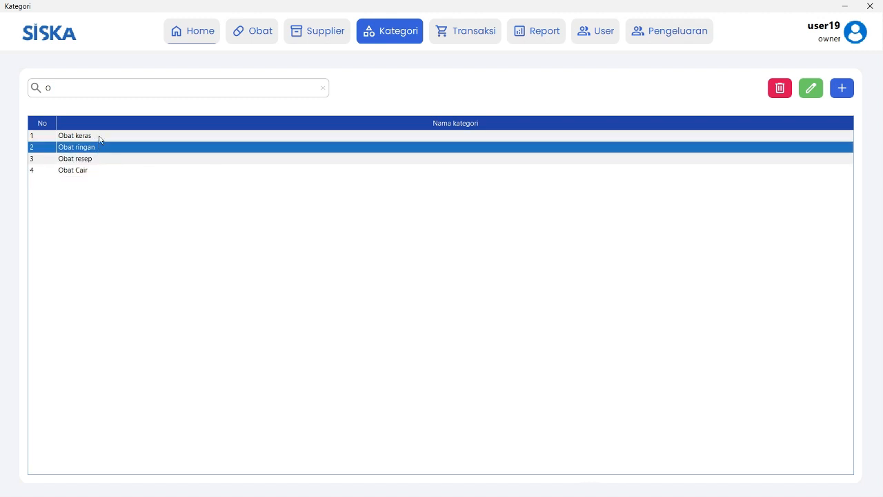
left_click(99, 138)
left_click(130, 172)
left_click(133, 158)
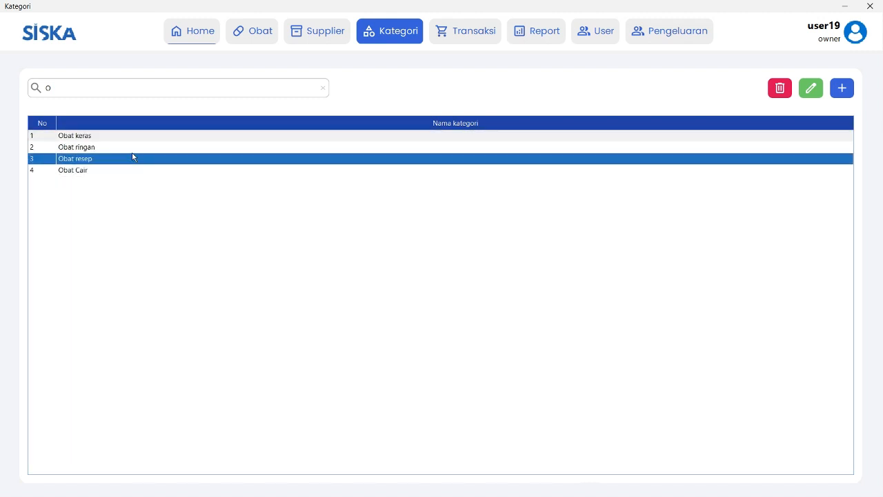
left_click(137, 145)
left_click(138, 137)
left_click(140, 148)
left_click(138, 160)
left_click(78, 88)
On the sales page, add Paracetamol to the first line by searching medicine codes for 'p'.
left_click(452, 36)
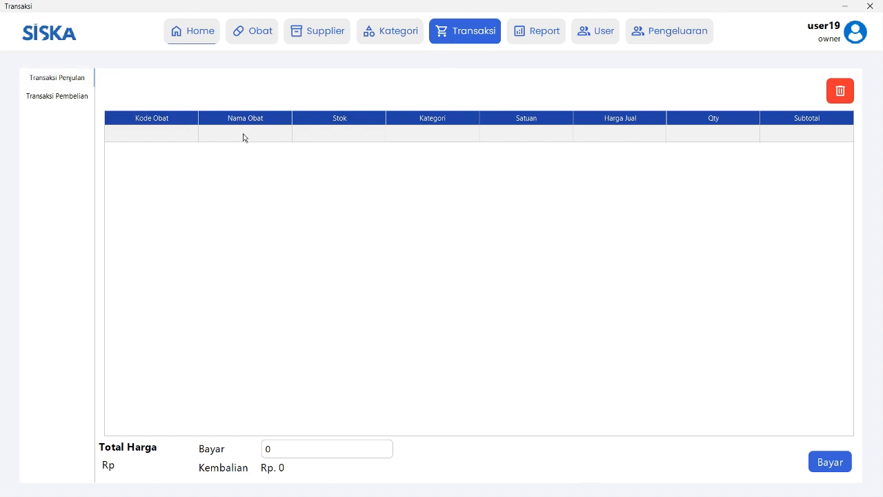
left_click(153, 138)
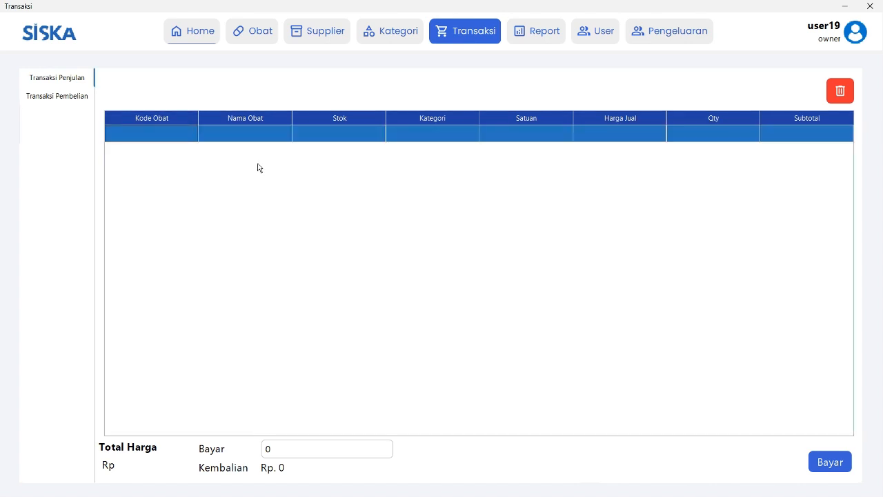
double_click(188, 137)
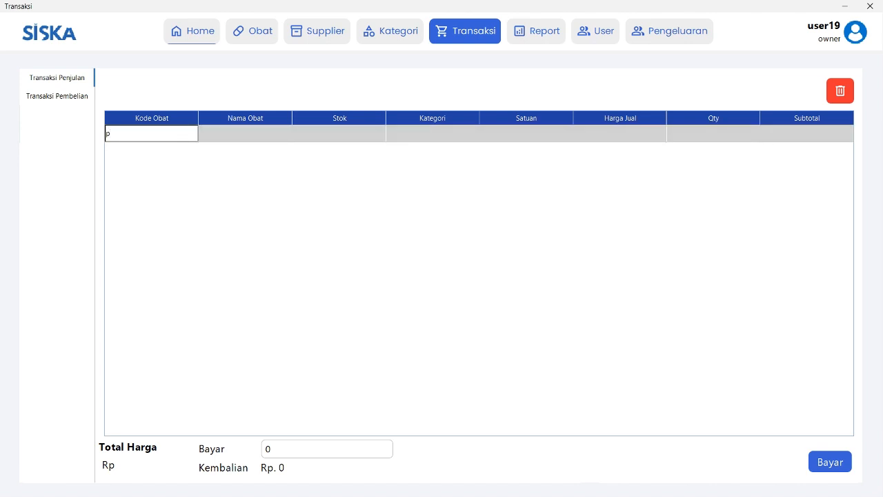
key("Return")
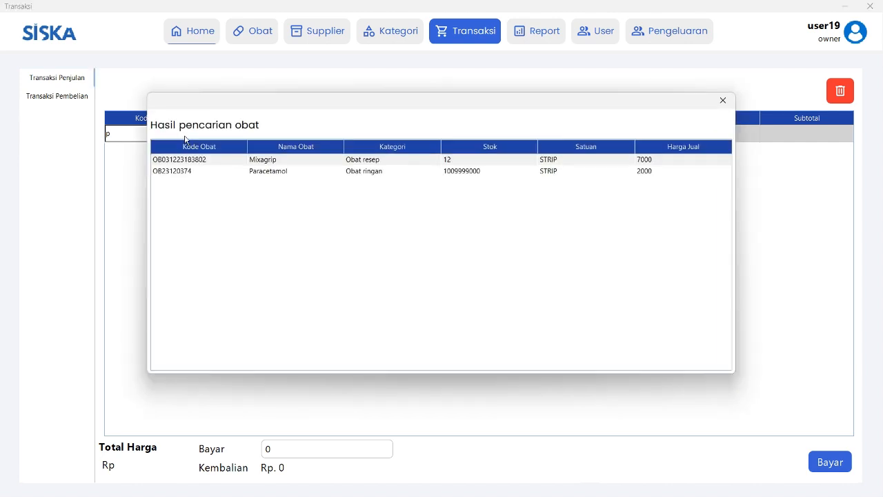
left_click(224, 164)
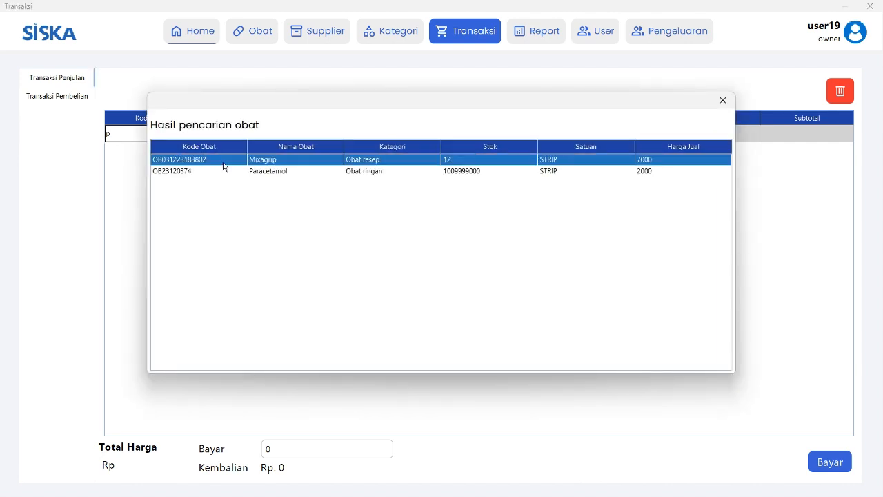
left_click(223, 174)
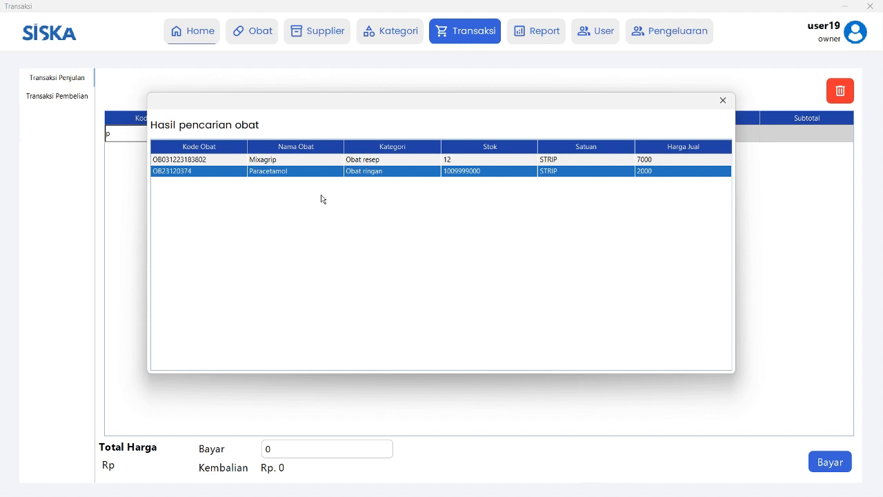
left_click(338, 163)
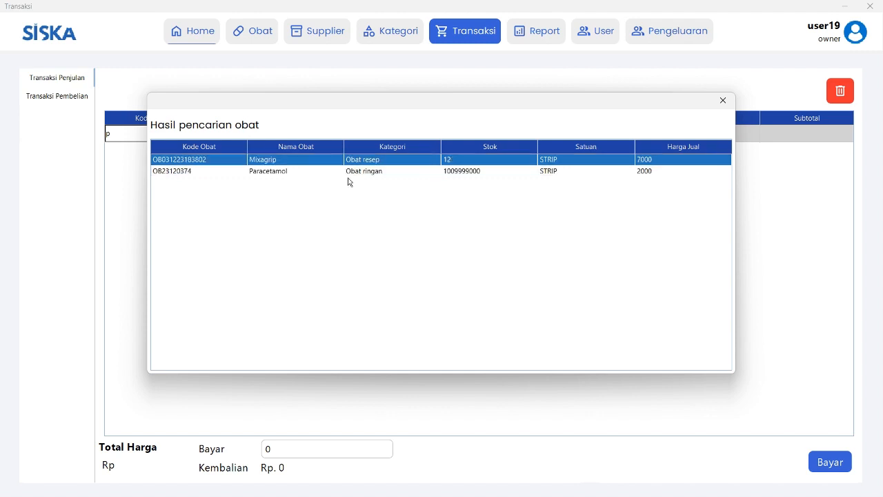
left_click(378, 172)
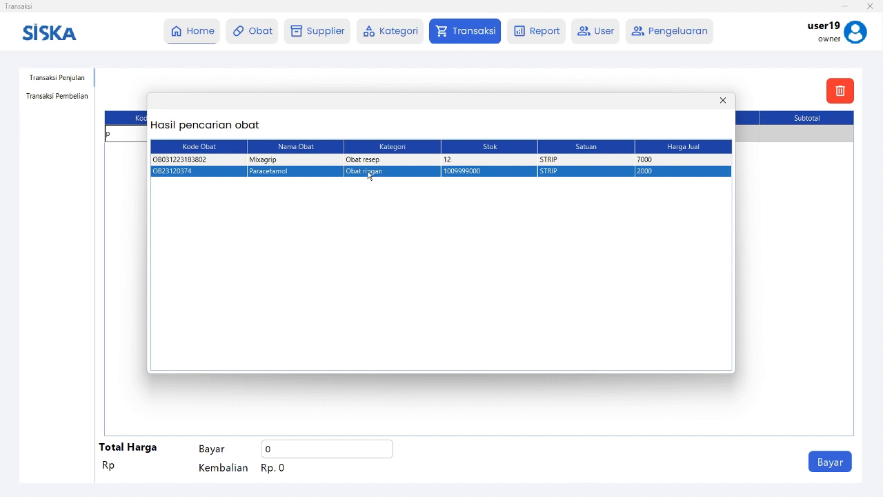
double_click(324, 175)
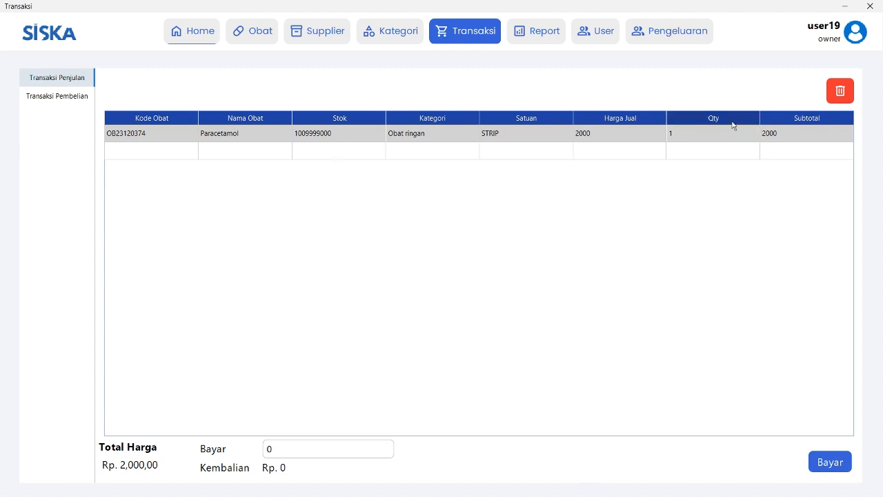
Set the Paracetamol quantity to 7, bringing the total to Rp. 14,000,00.
left_click(708, 140)
double_click(708, 139)
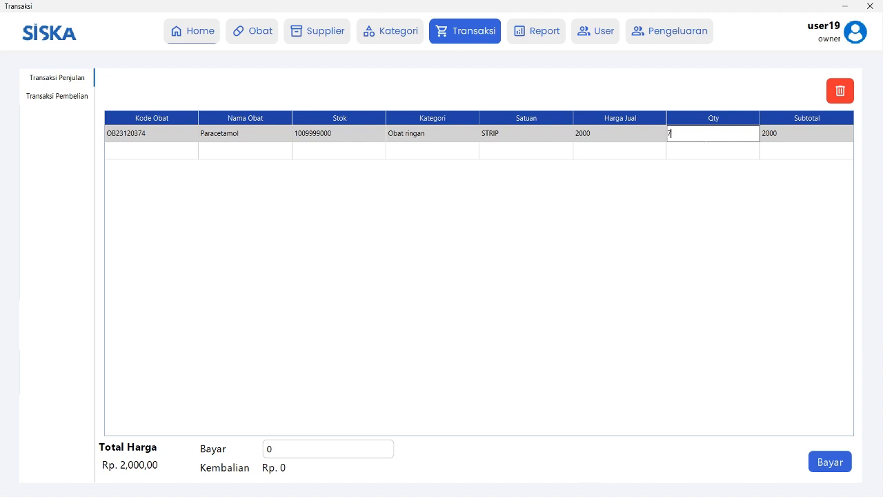
key("Return")
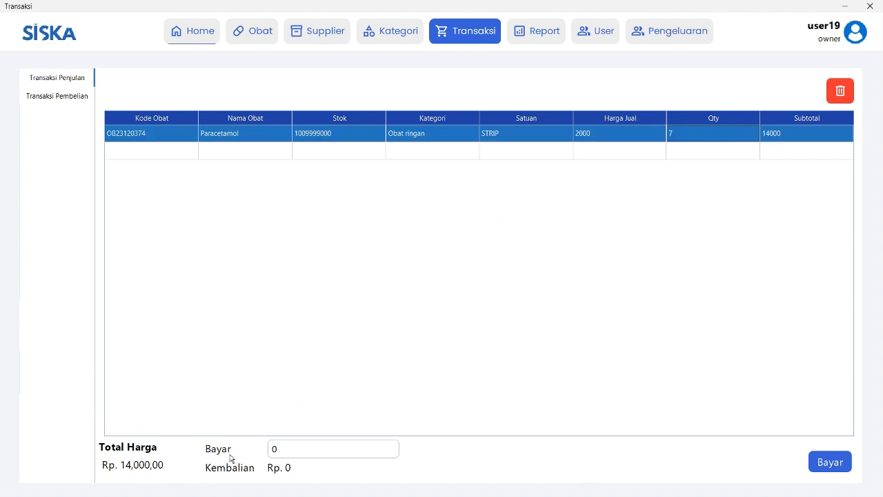
Pay 15000 for the Paracetamol sale, getting Rp. 1,000,00 change, and acknowledge the success message.
left_click(296, 449)
key("BackSpace")
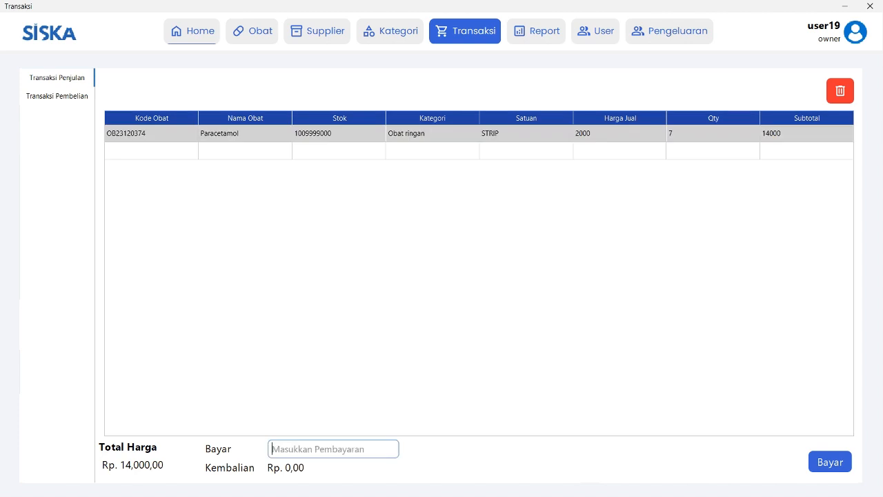
type("15000")
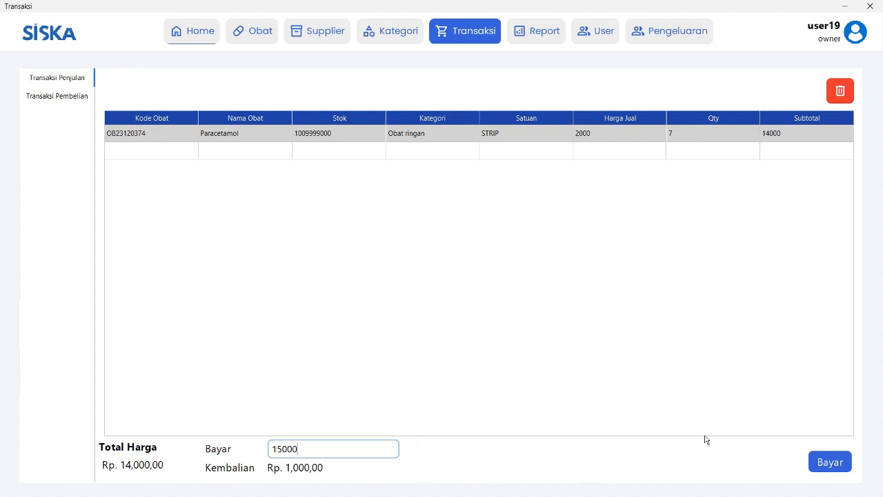
left_click(833, 463)
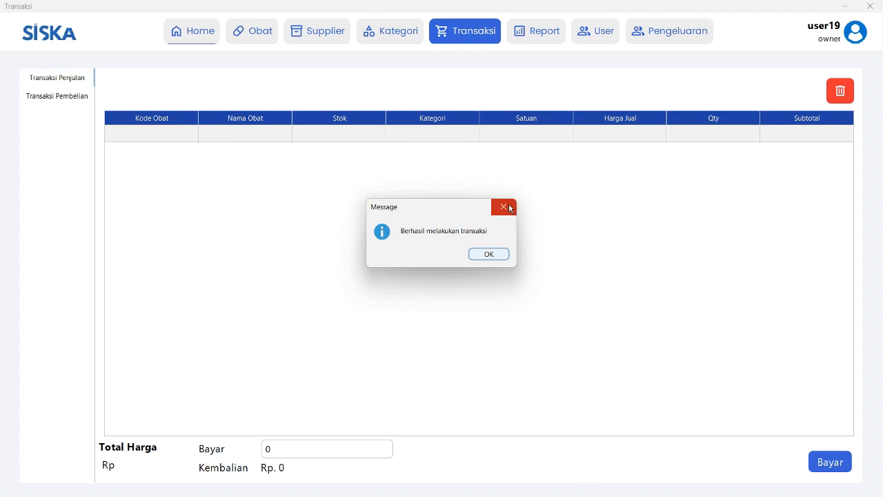
left_click(488, 255)
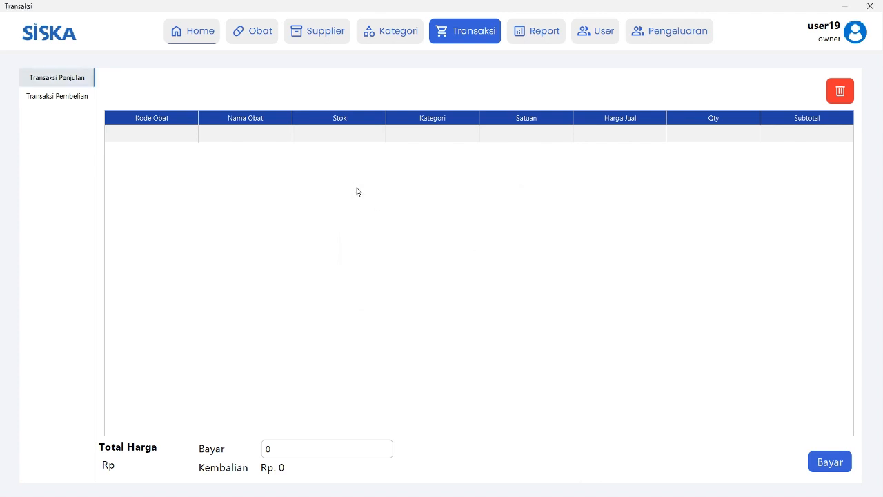
Check Paracetamol's reduced stock in the Obat list, then go to Transaksi Pembelian.
left_click(256, 39)
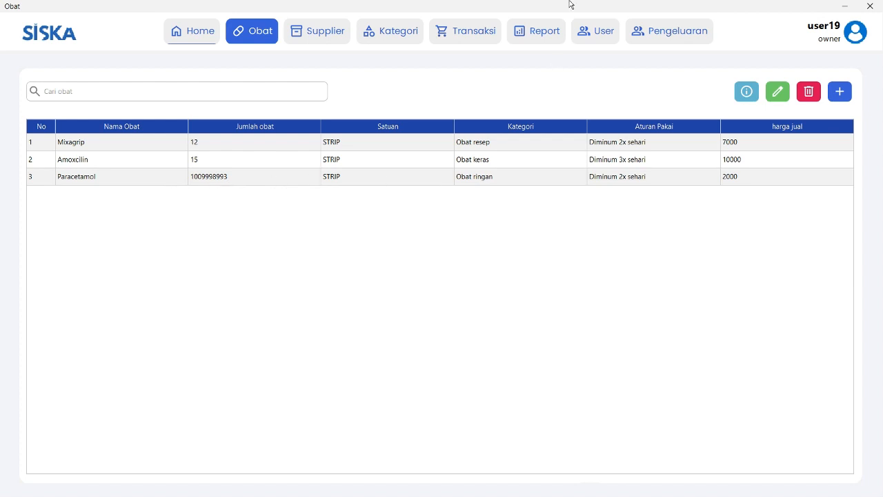
left_click(466, 32)
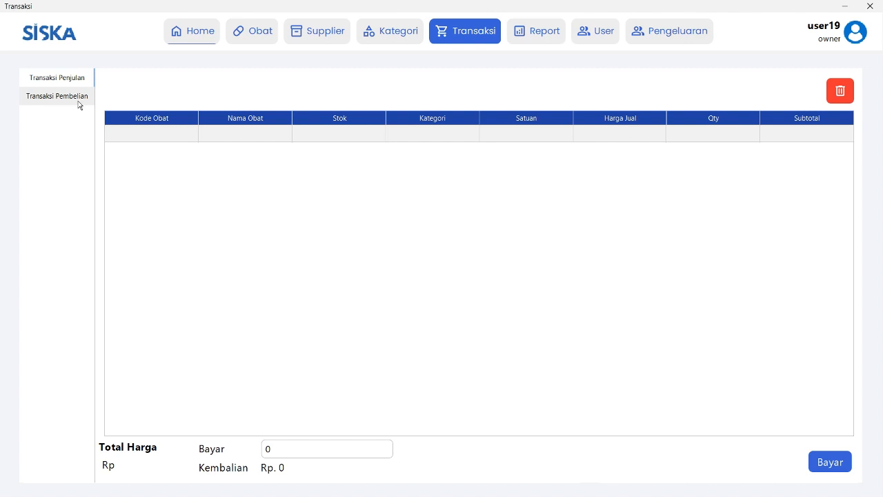
left_click(78, 102)
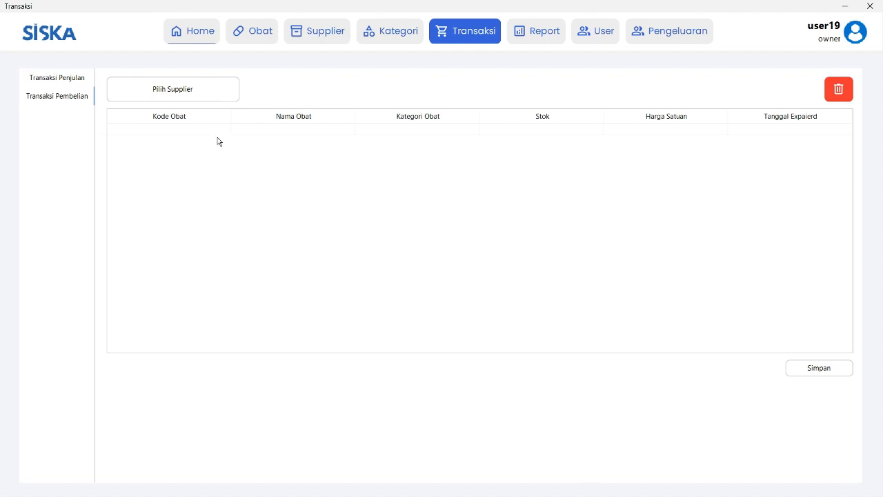
Choose PT Sejahtera as supplier and add Mixagrip to the purchase via an 'mi' code search.
left_click(195, 96)
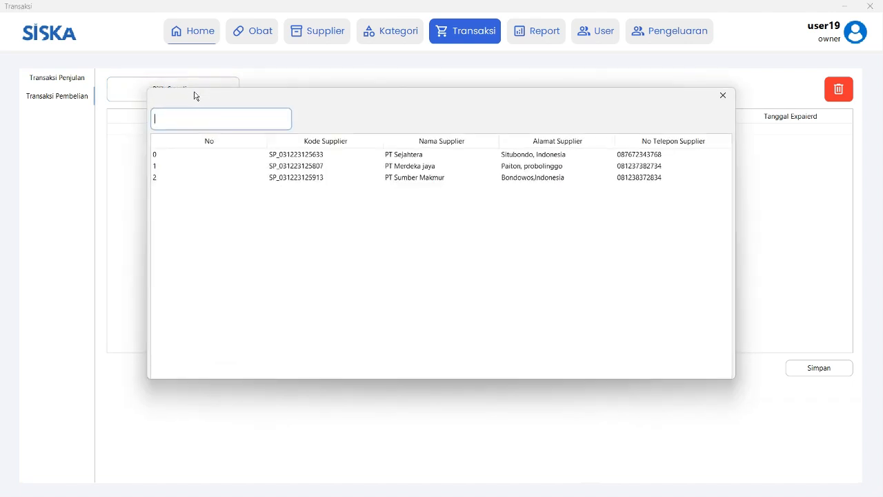
left_click(425, 155)
left_click(207, 131)
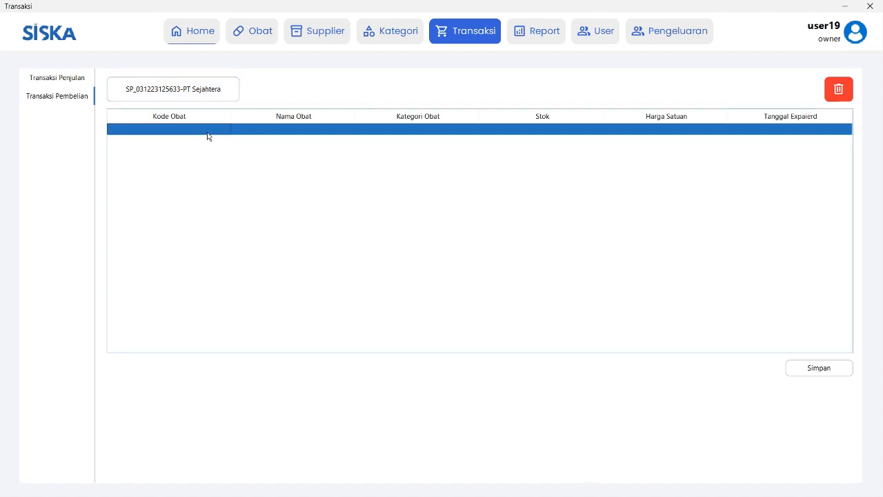
double_click(207, 132)
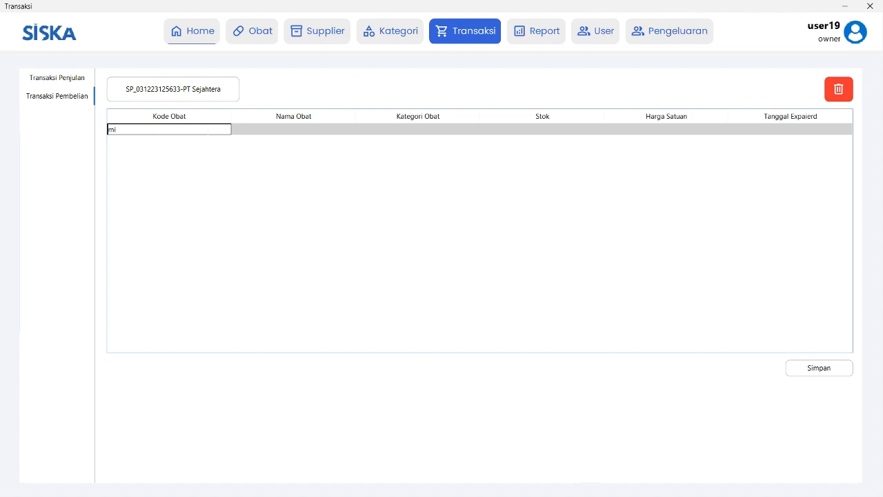
type("mi")
key("Return")
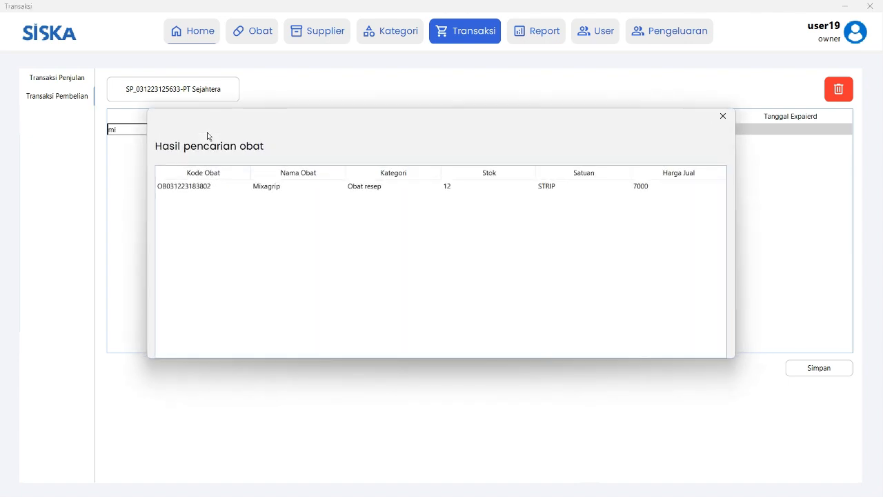
double_click(372, 188)
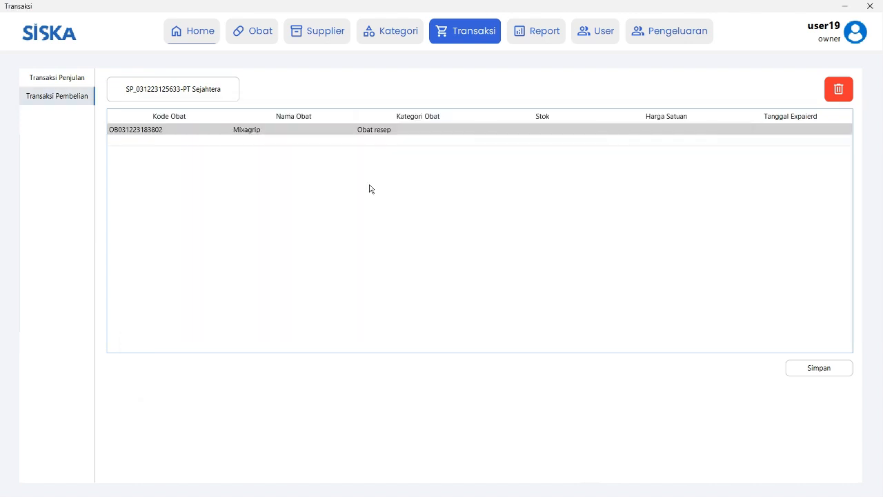
Enter Mixagrip stock 18, price 1500, expiry 04-12-2025, and save the purchase.
double_click(566, 129)
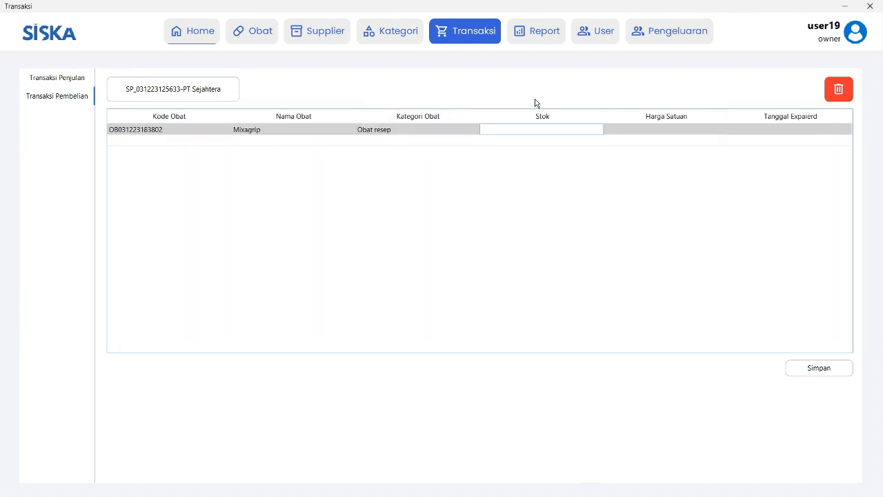
type("18")
double_click(688, 129)
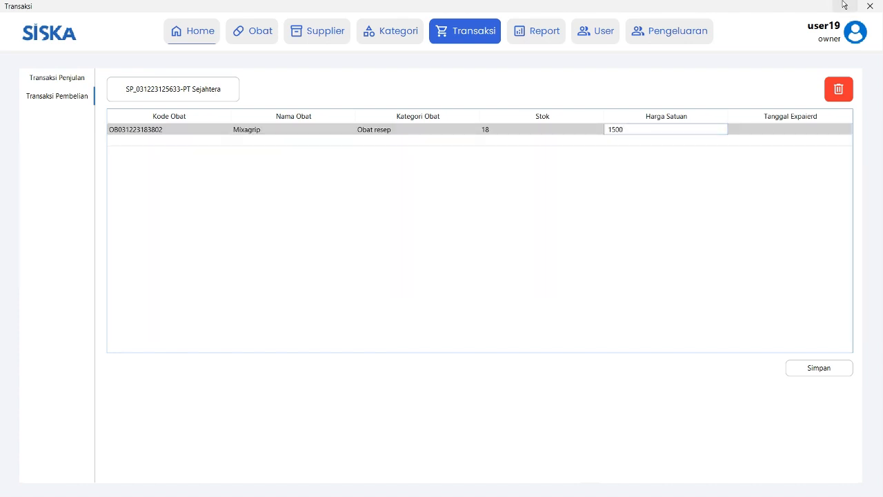
double_click(773, 130)
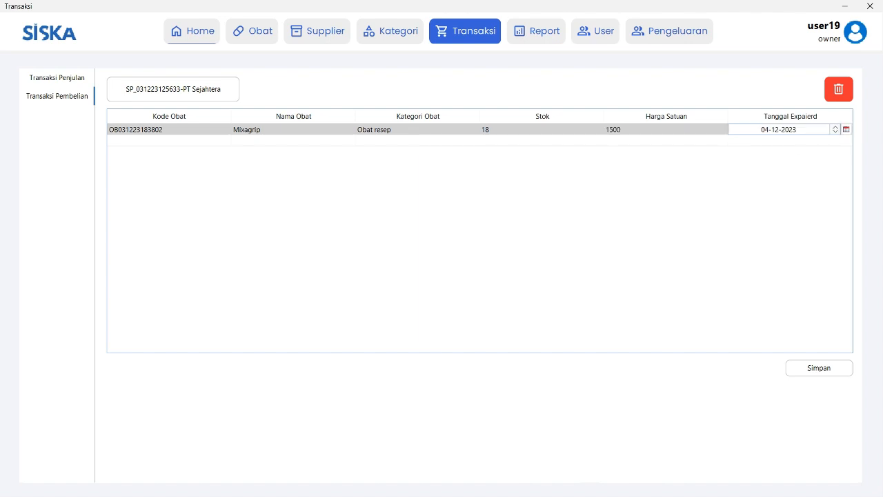
key("BackSpace")
type("5")
left_click(825, 135)
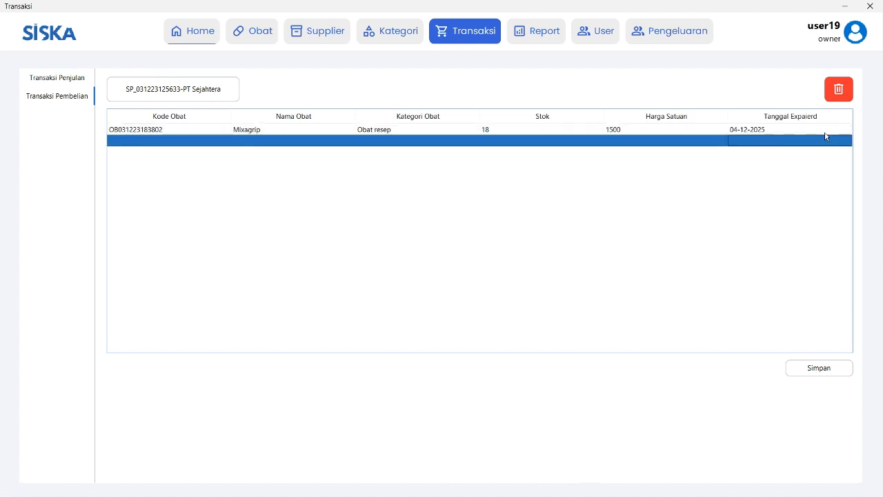
left_click(542, 131)
left_click(836, 370)
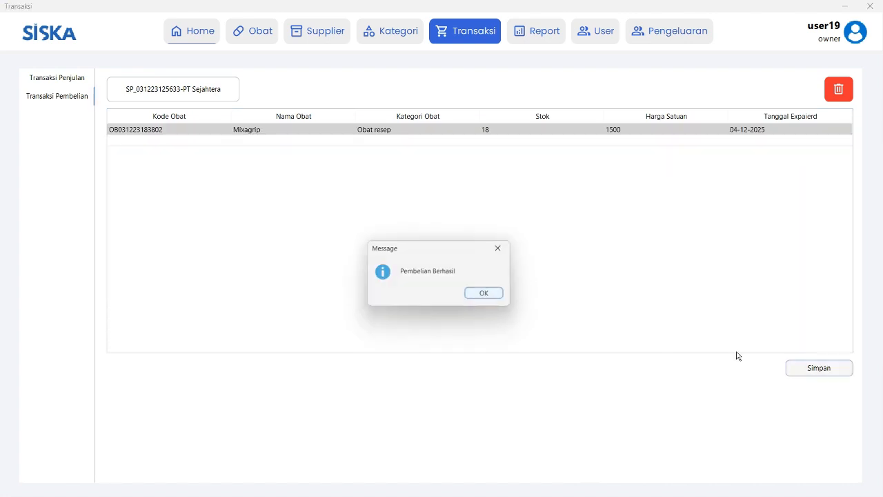
left_click(495, 297)
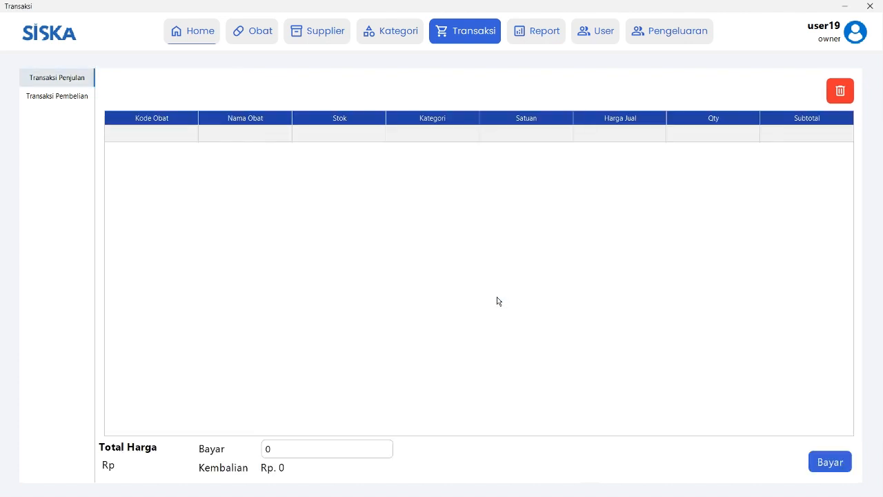
Go via the Obat list and Transaksi to Laporan Penjualan, listing the day's two sales.
left_click(256, 31)
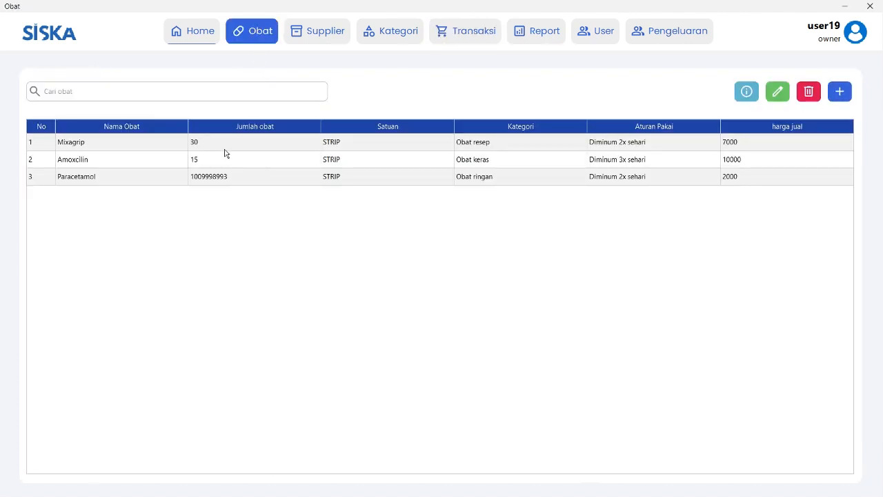
left_click(469, 35)
left_click(541, 36)
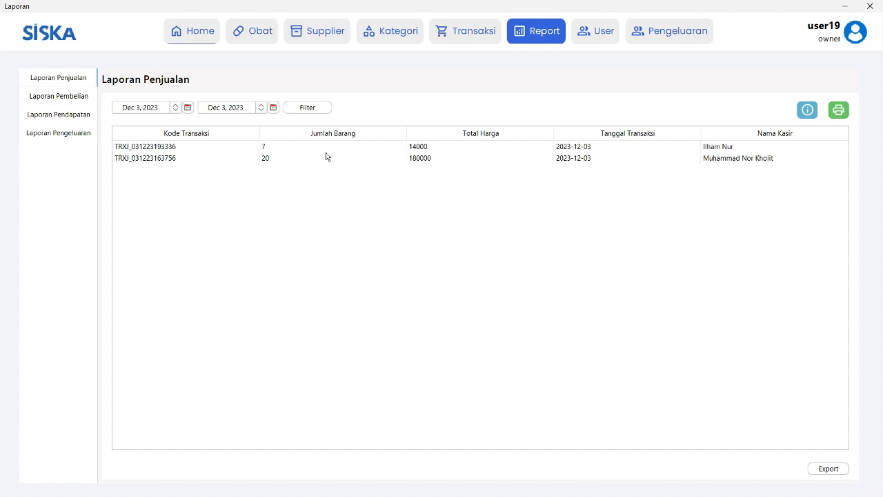
left_click(265, 148)
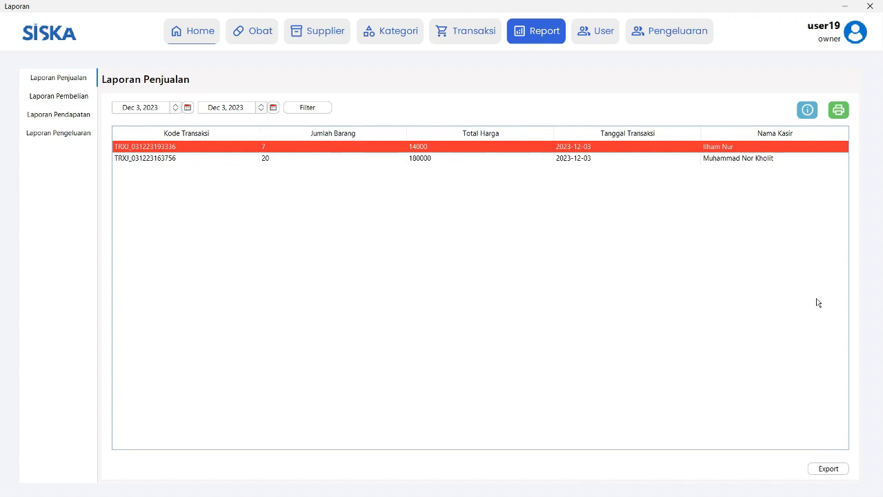
left_click(163, 160)
left_click(167, 146)
left_click(806, 112)
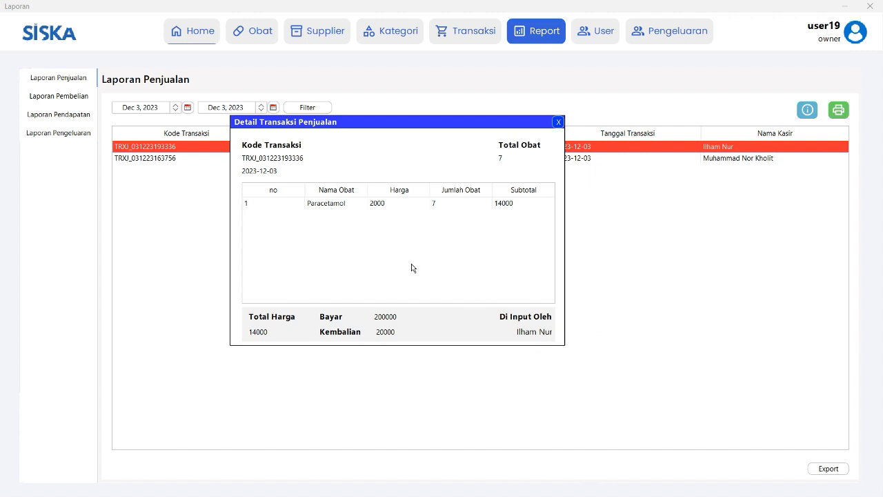
left_click(486, 206)
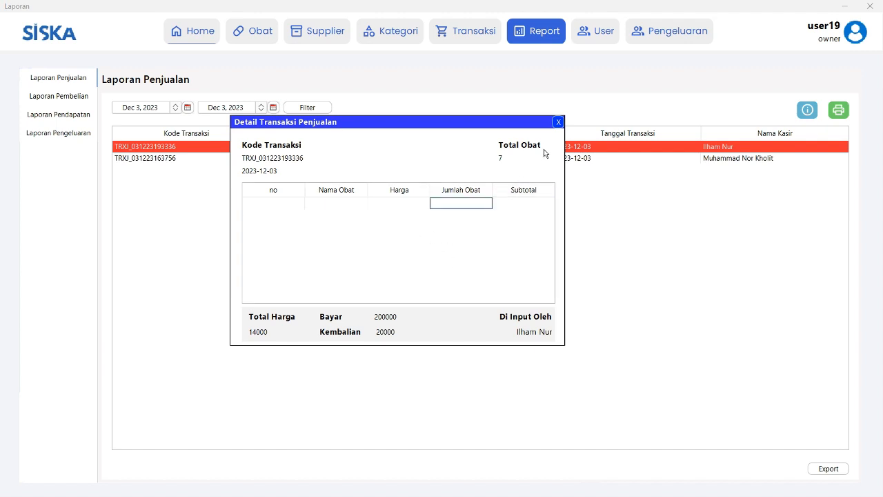
left_click(558, 122)
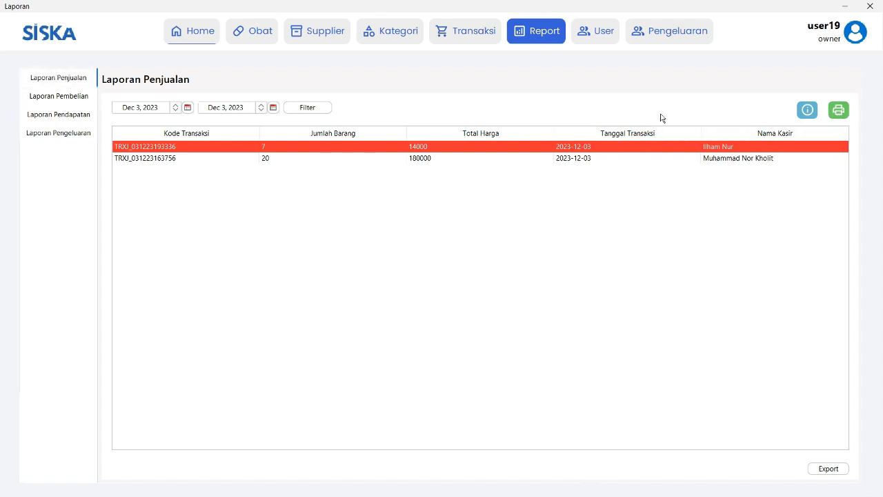
left_click(70, 96)
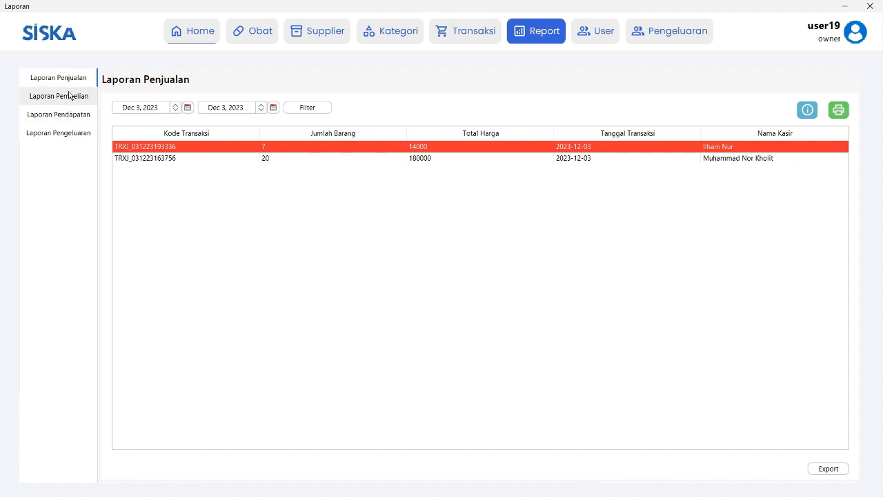
left_click(183, 158)
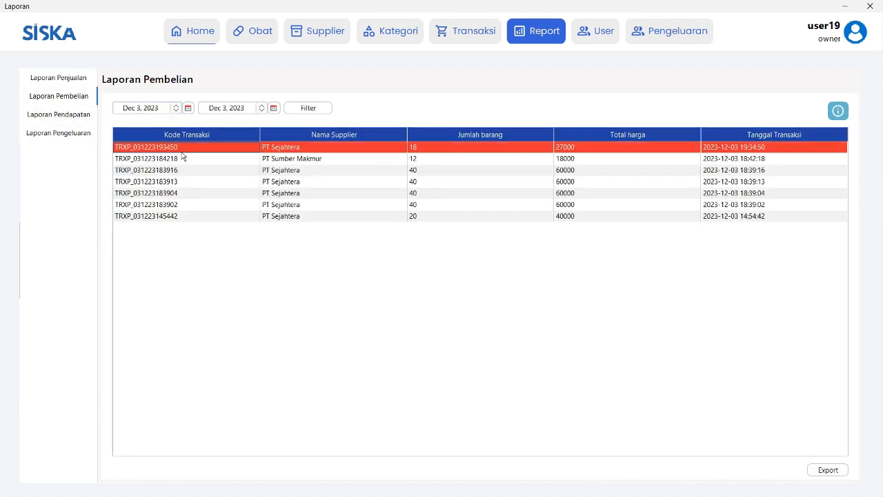
left_click(185, 168)
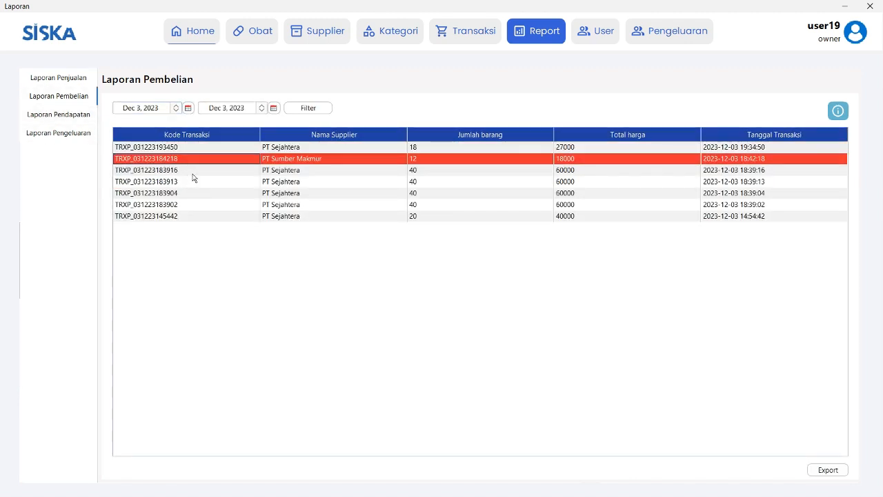
left_click(193, 173)
left_click(202, 181)
left_click(206, 197)
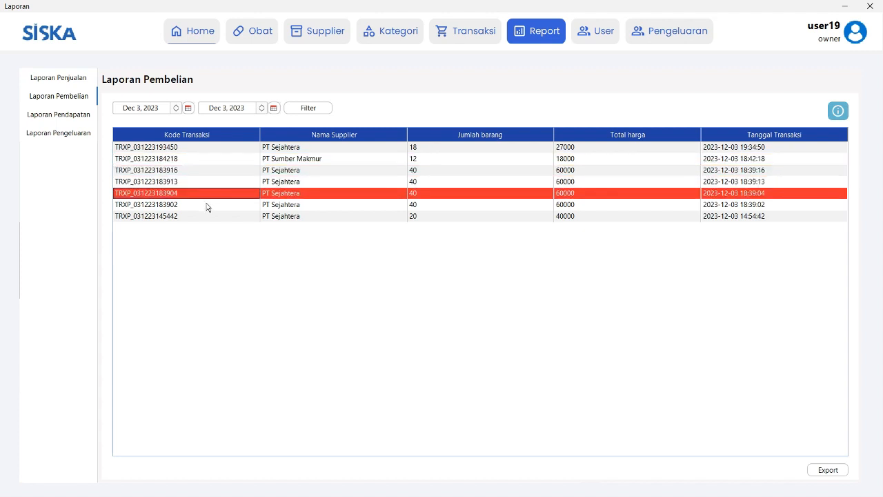
left_click(207, 204)
left_click(205, 217)
left_click(173, 204)
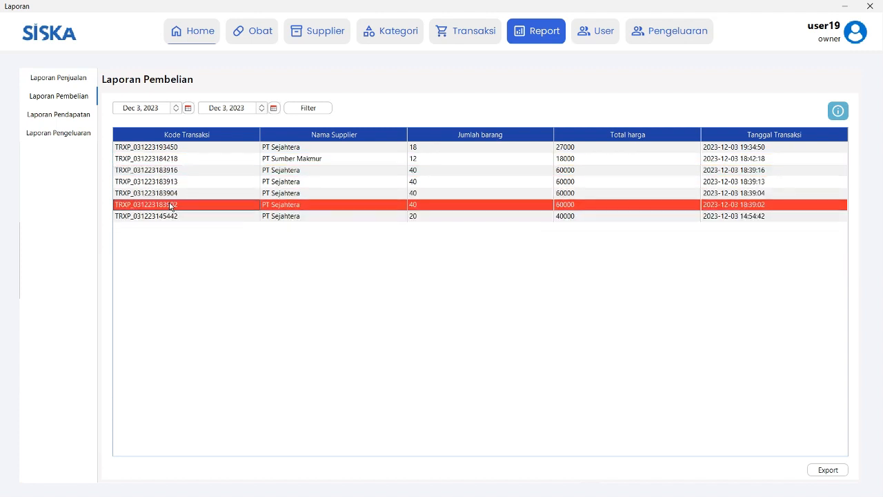
left_click(172, 193)
left_click(187, 182)
left_click(197, 170)
left_click(200, 160)
left_click(205, 148)
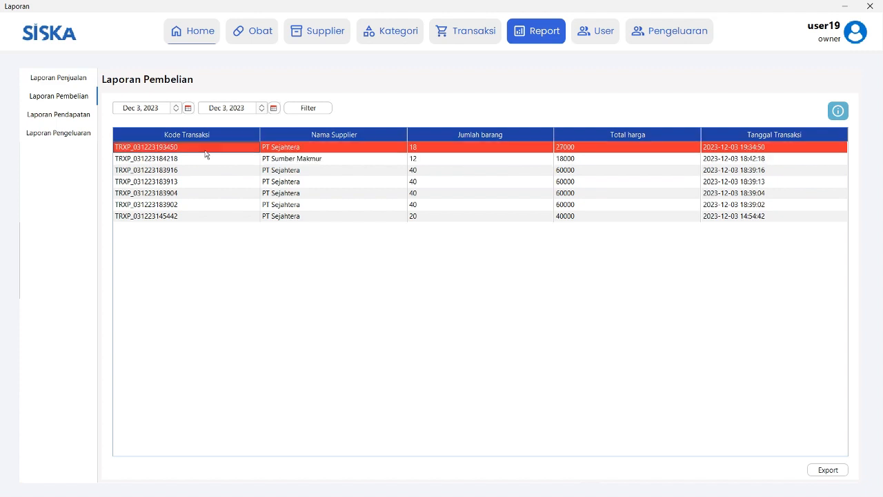
left_click(314, 161)
left_click(316, 183)
left_click(316, 218)
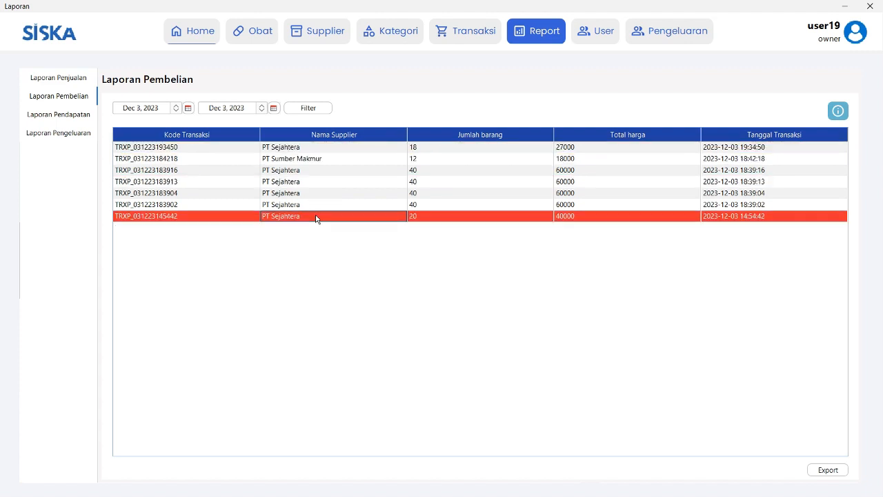
left_click(316, 205)
left_click(316, 193)
left_click(315, 181)
left_click(315, 169)
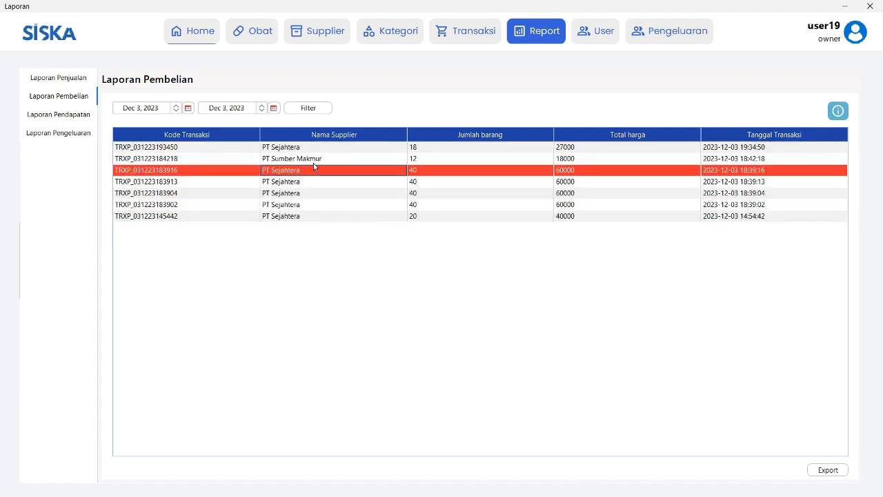
left_click(314, 159)
left_click(310, 151)
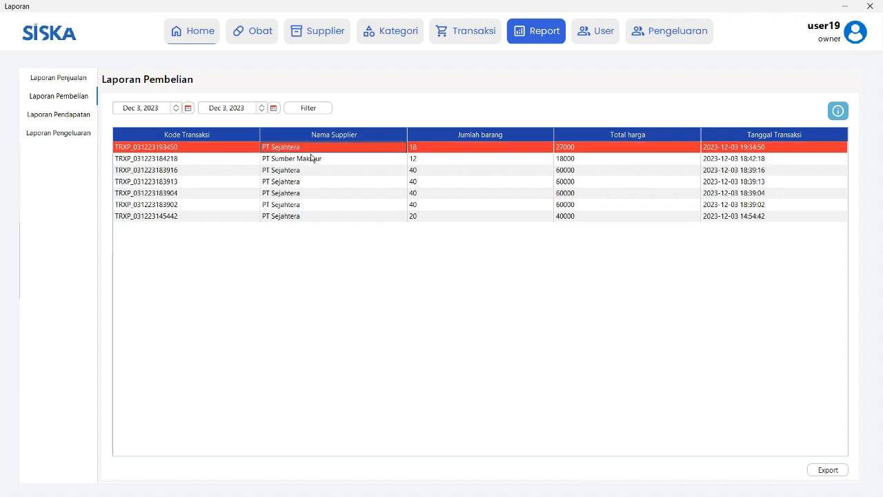
left_click(312, 158)
left_click(290, 183)
left_click(299, 170)
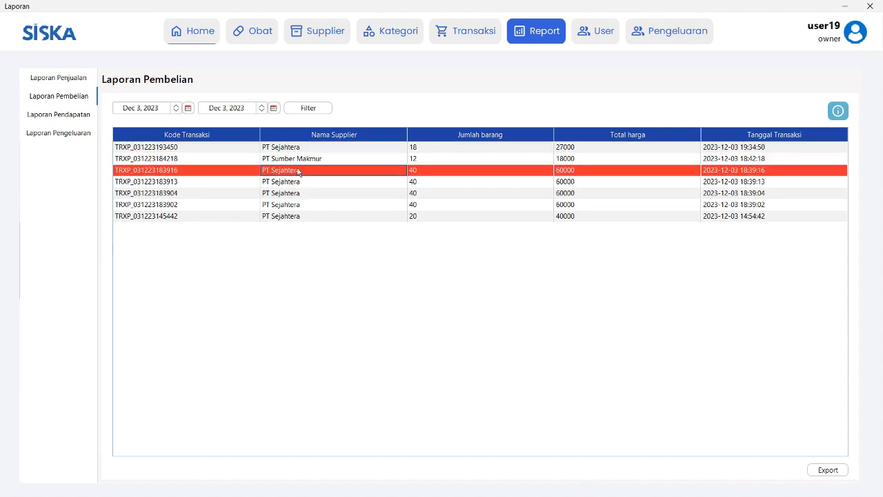
left_click(306, 149)
left_click(311, 158)
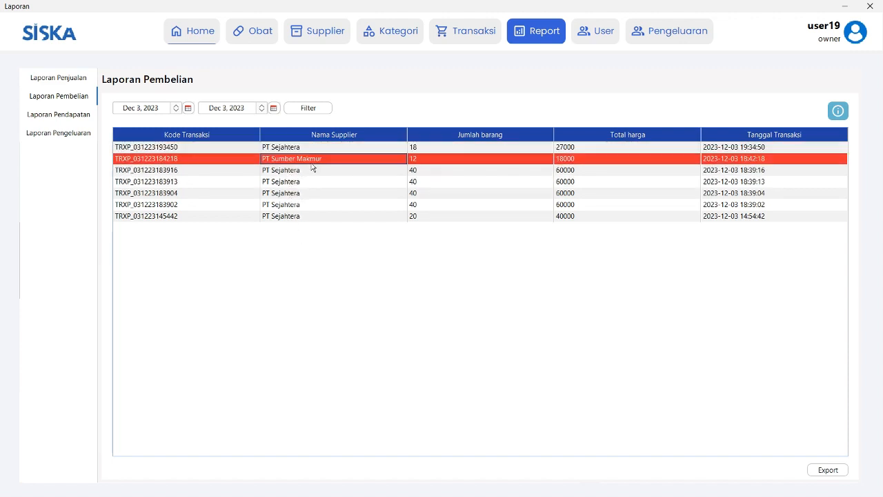
left_click(309, 171)
left_click(310, 182)
left_click(307, 205)
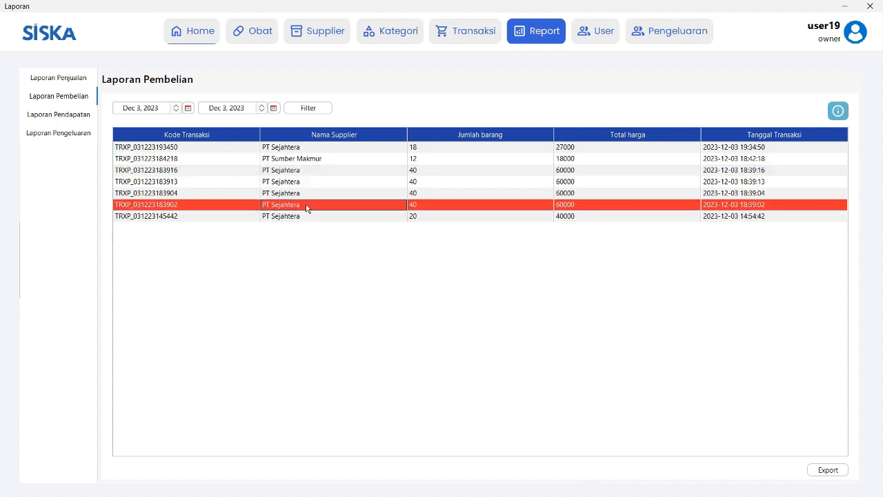
left_click(63, 118)
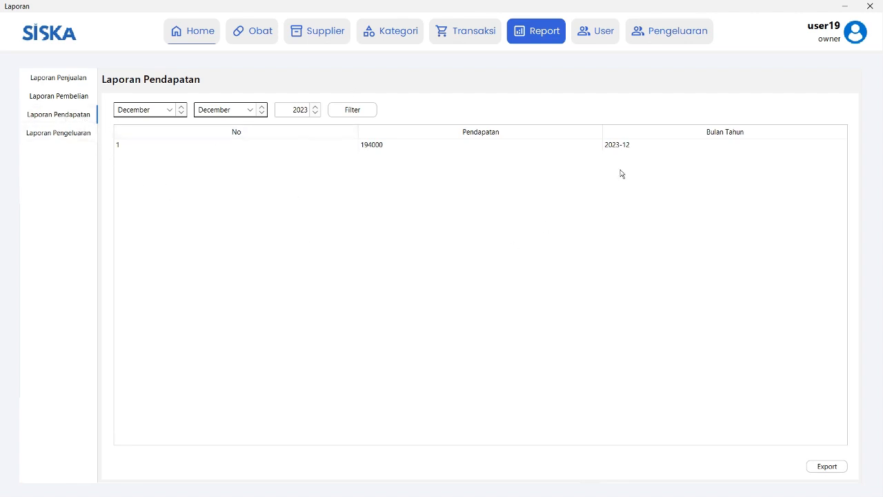
Open Laporan Pengeluaran, showing an empty expense table for Dec 3, 2023.
left_click(92, 131)
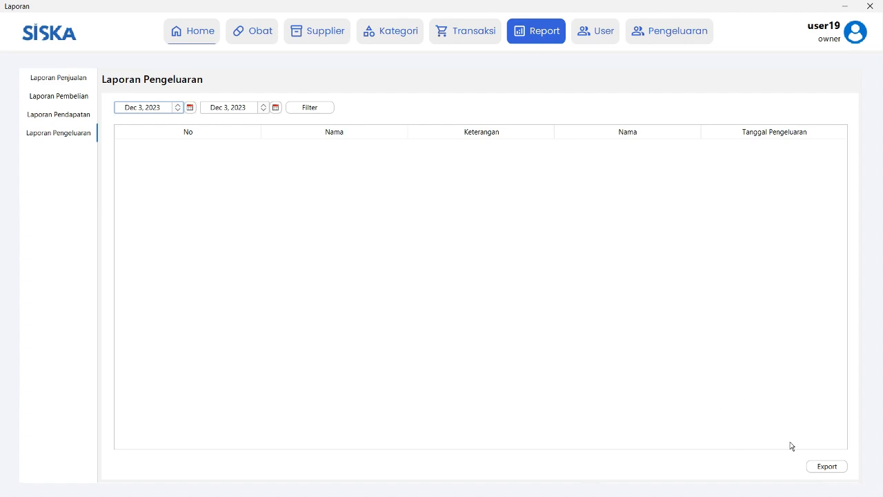
Open the User list and look through each of the five registered users.
left_click(592, 30)
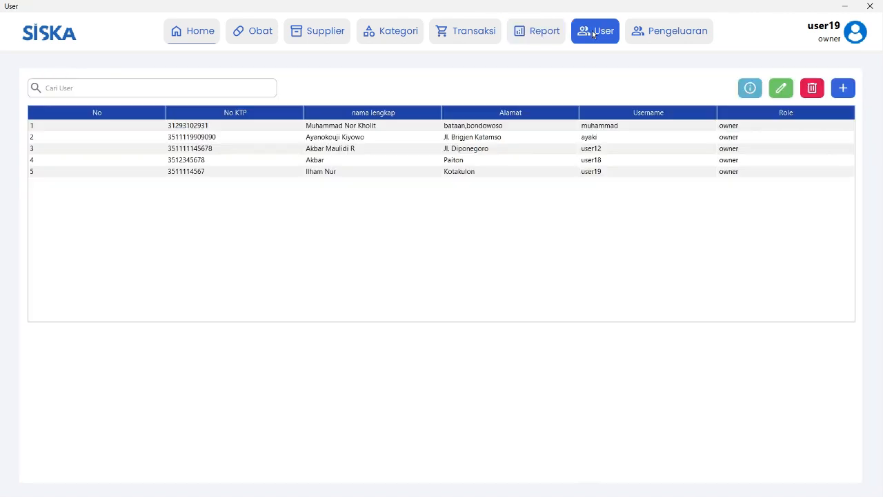
left_click(232, 128)
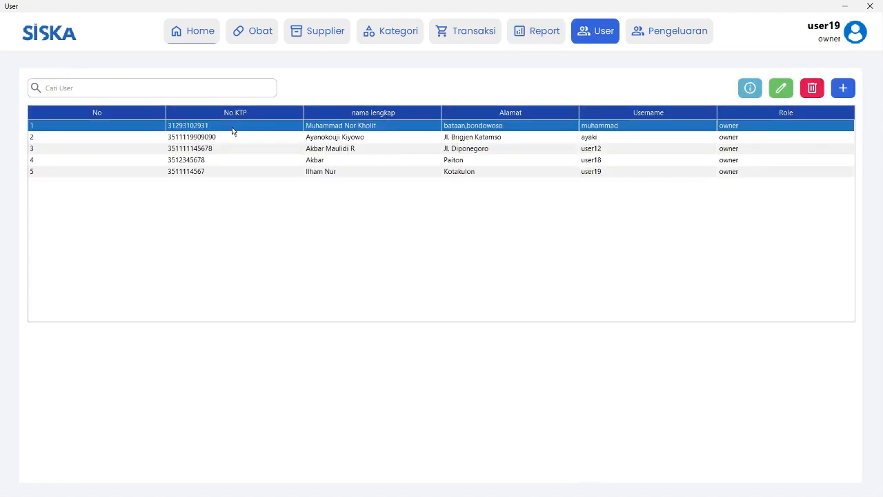
left_click(232, 137)
left_click(229, 160)
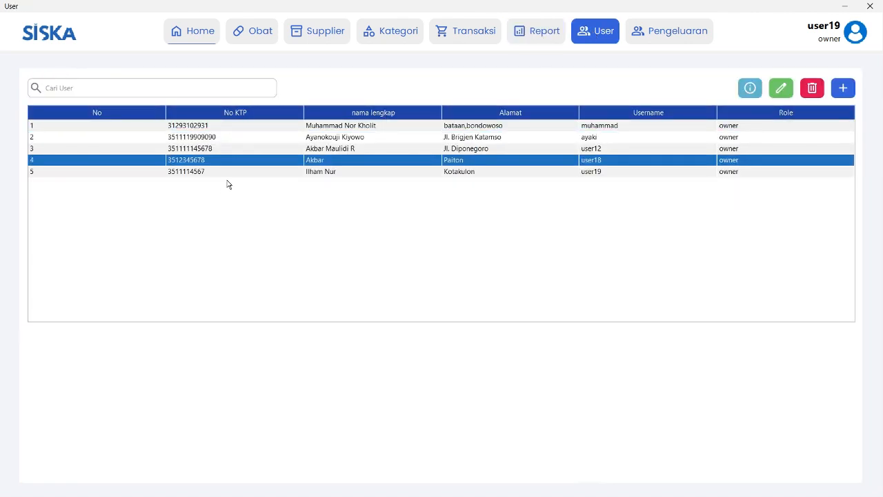
left_click(229, 173)
left_click(228, 159)
left_click(229, 147)
left_click(229, 138)
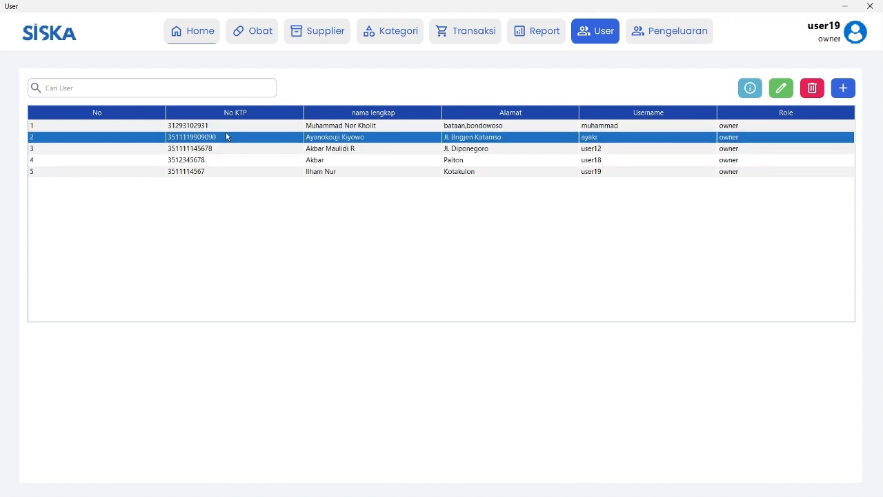
left_click(230, 127)
left_click(238, 142)
left_click(238, 151)
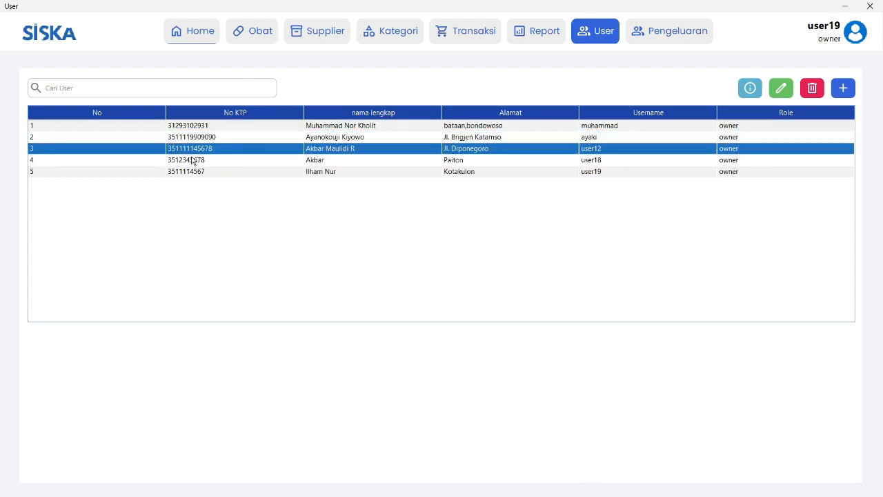
left_click(169, 162)
left_click(216, 172)
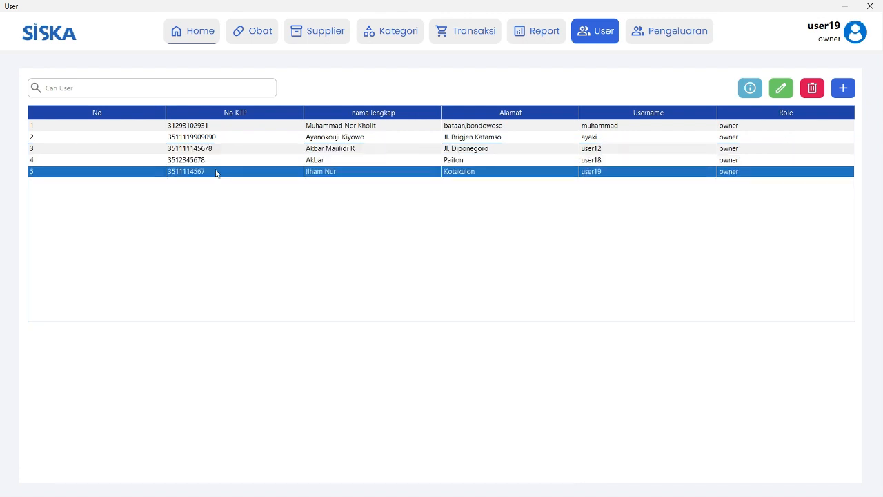
left_click(216, 162)
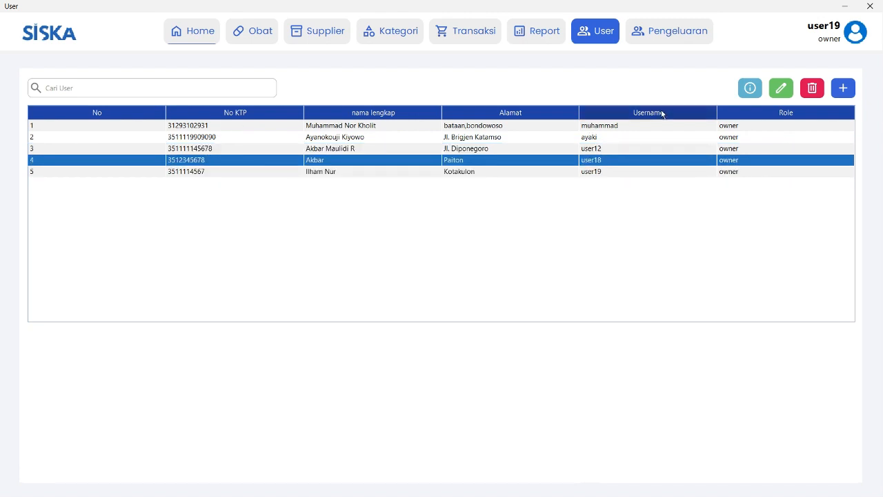
Review the first four users once more, then start an expense description on the Pengeluaran page.
left_click(754, 91)
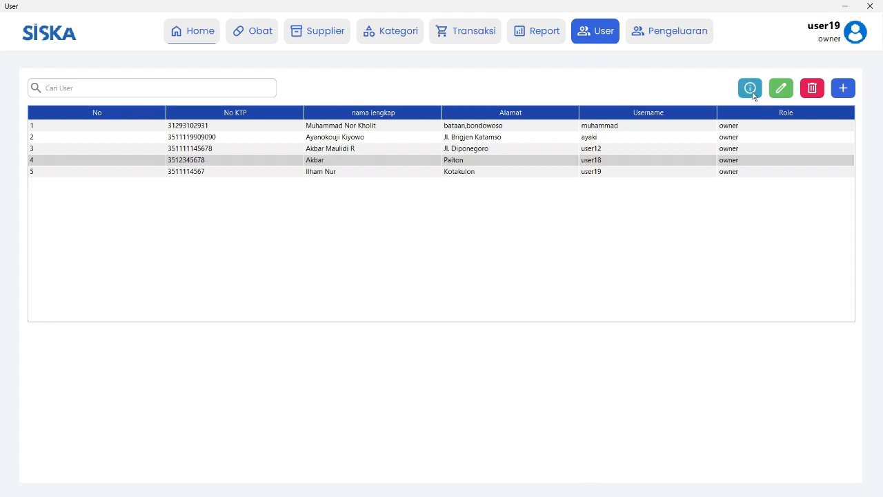
left_click(490, 170)
left_click(492, 162)
left_click(758, 88)
left_click(781, 157)
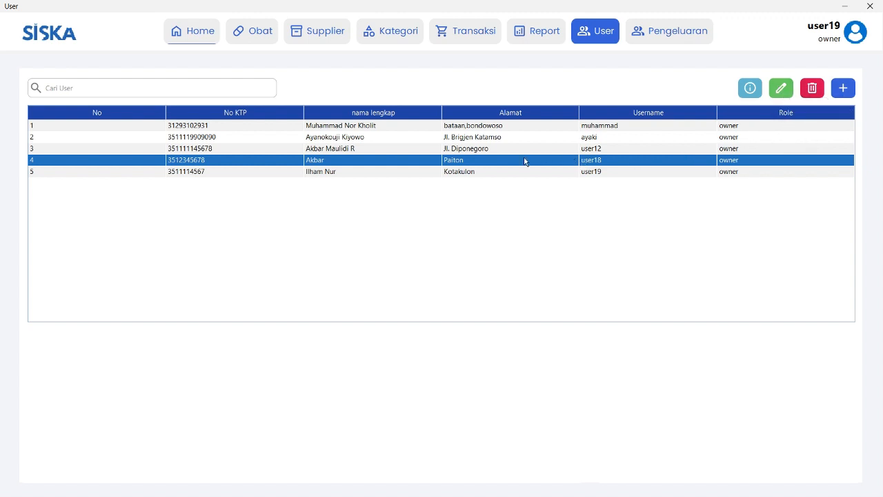
left_click(414, 150)
left_click(392, 137)
left_click(384, 127)
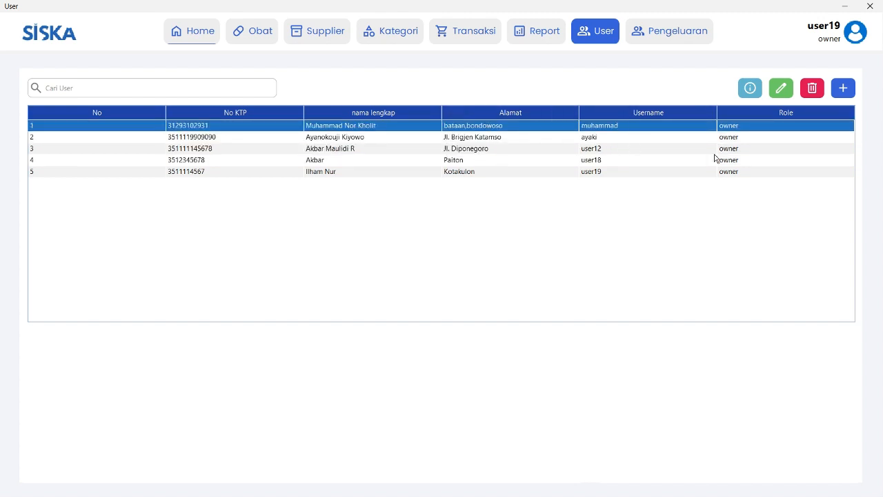
left_click(665, 42)
left_click(131, 83)
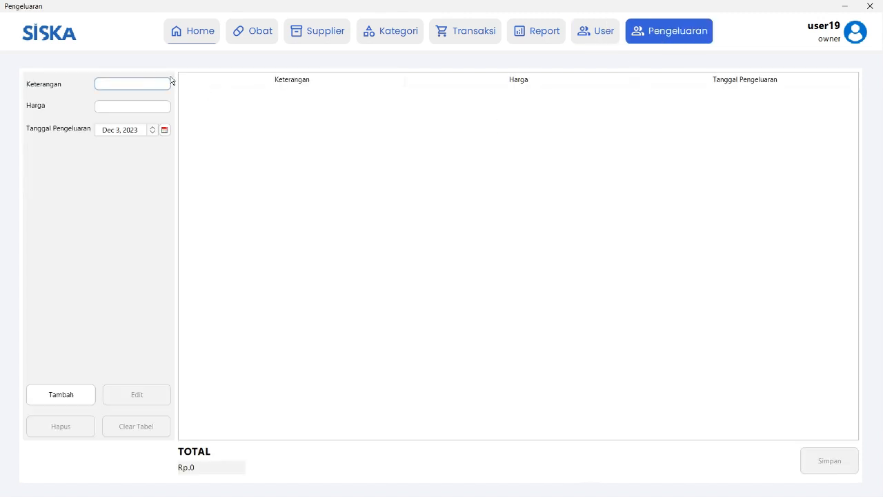
Add a Listrik expense of 200000 to the expense entry table.
type("Listrik")
left_click(138, 107)
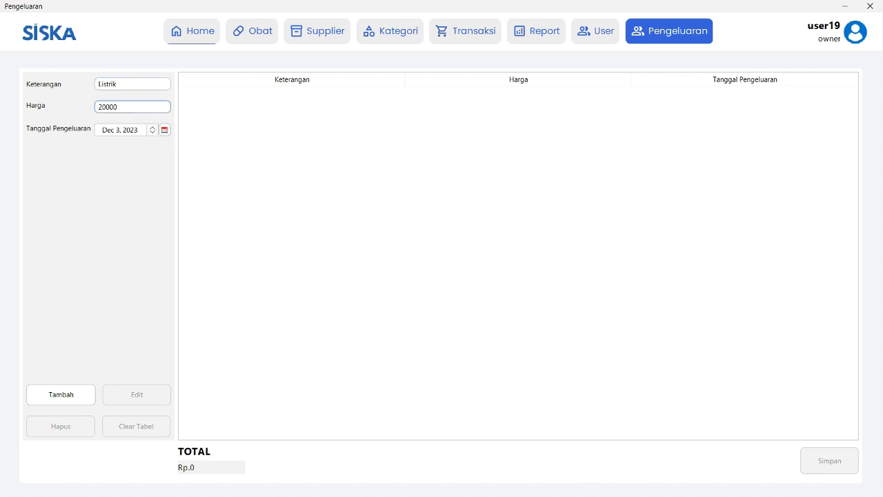
left_click(60, 395)
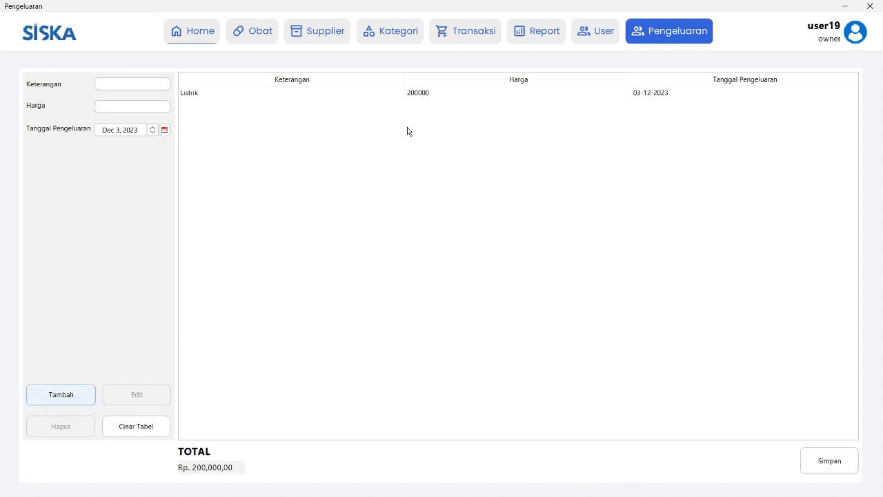
Reselect the Listrik row and empty the unsaved expense table with Clear Tabel.
left_click(267, 95)
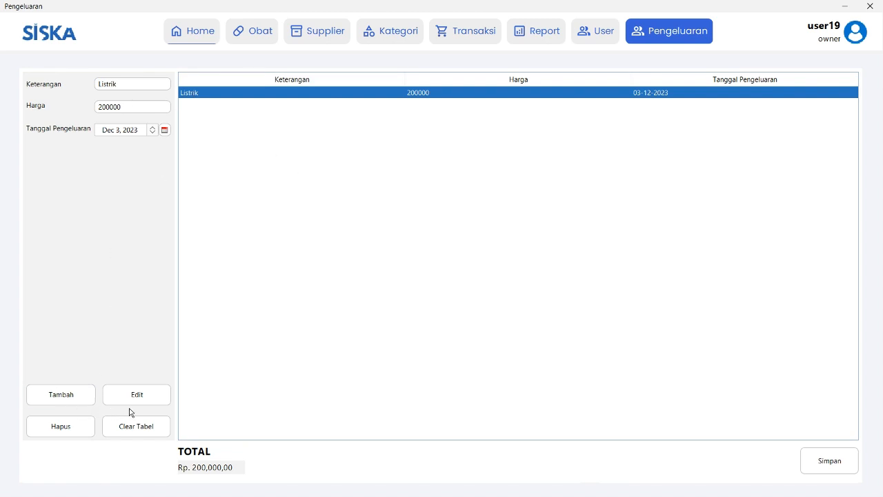
left_click(135, 85)
left_click(256, 92)
left_click(126, 425)
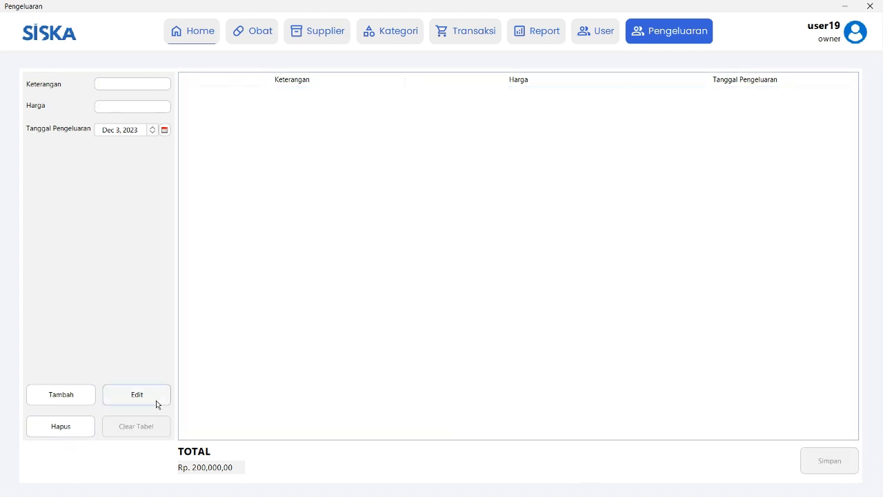
Add an Air expense of 150000 to the expense entry table.
left_click(133, 84)
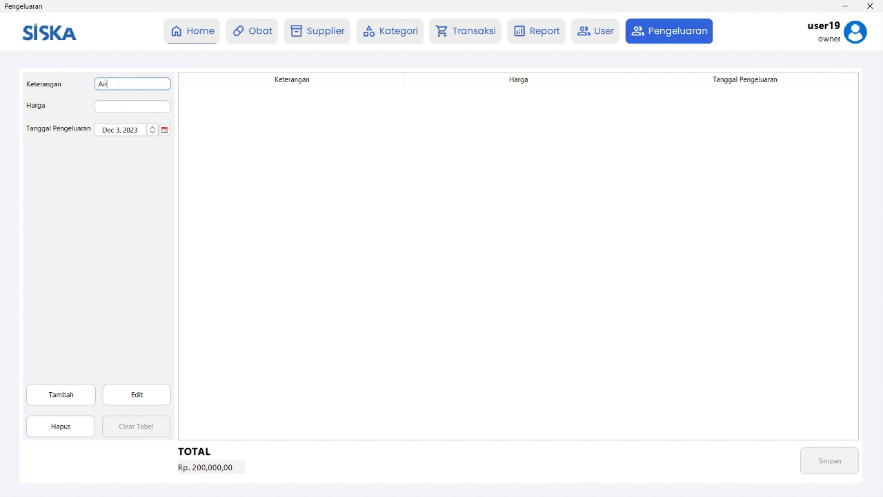
key("Tab")
type("1")
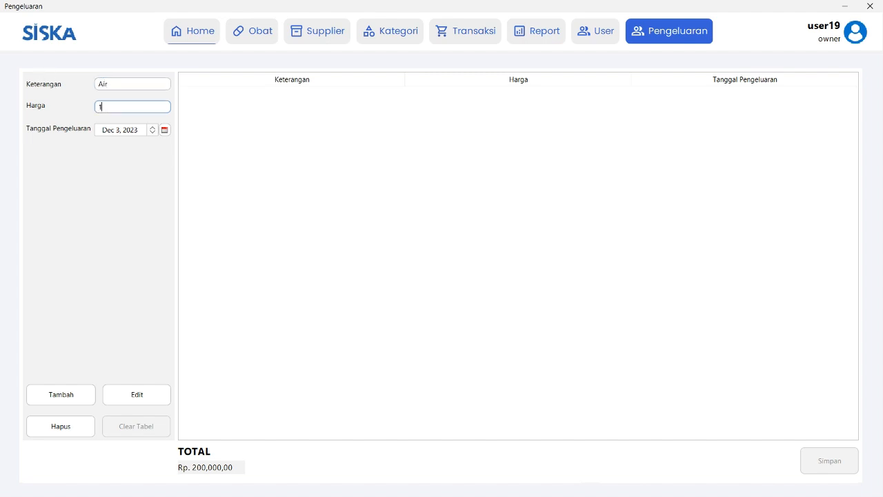
type("50000")
left_click(63, 401)
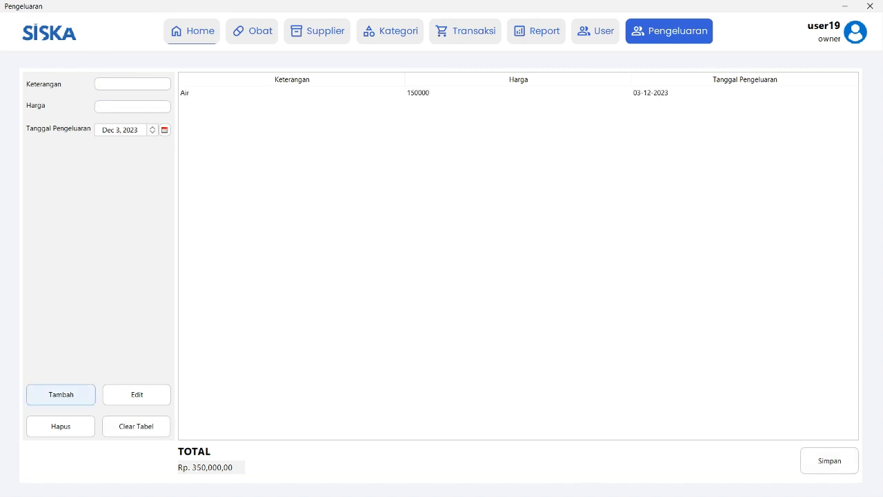
Add a Karyawan expense of 1200000, then save both listed expenses.
left_click(119, 83)
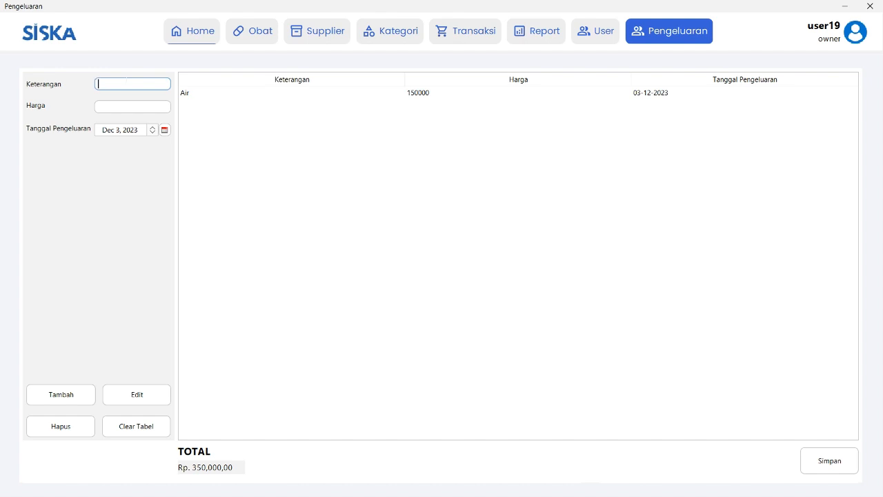
type("Karyawn")
type("n")
key("Tab")
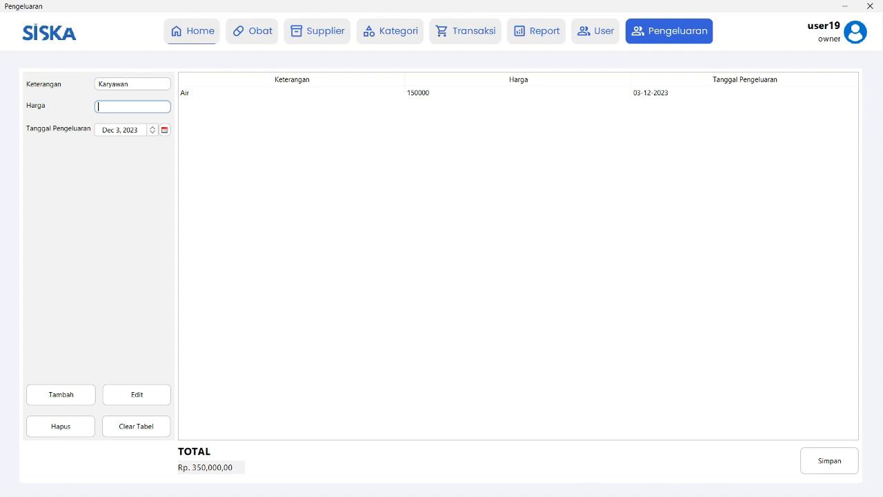
type("1200000")
left_click(43, 393)
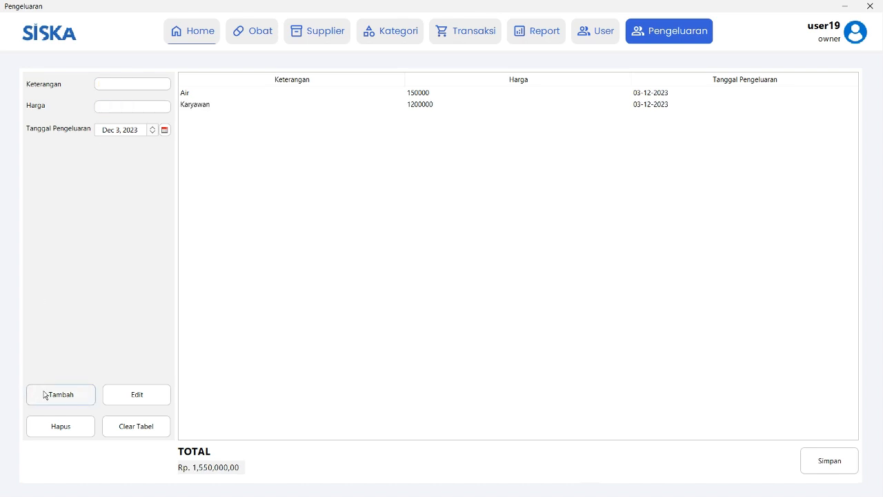
left_click(801, 464)
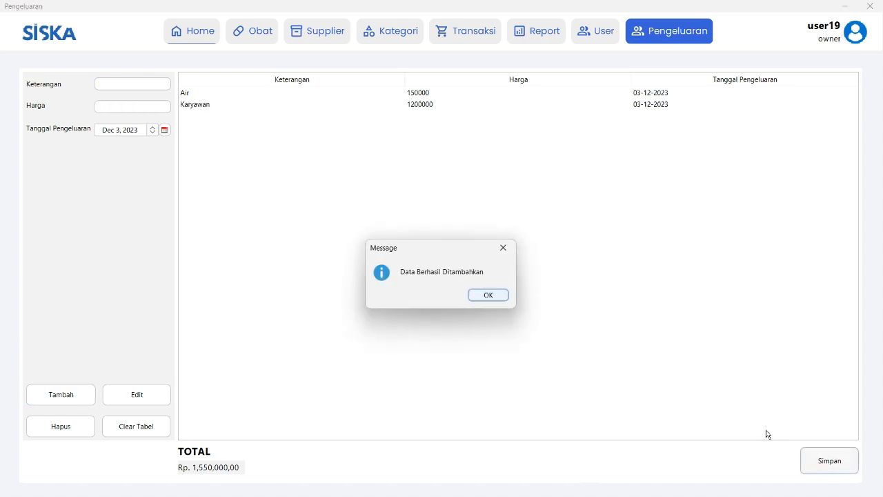
left_click(488, 295)
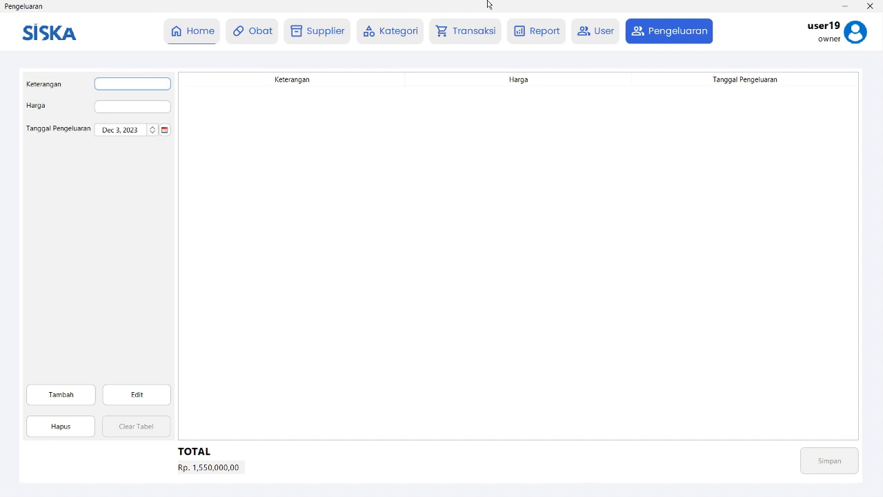
left_click(526, 35)
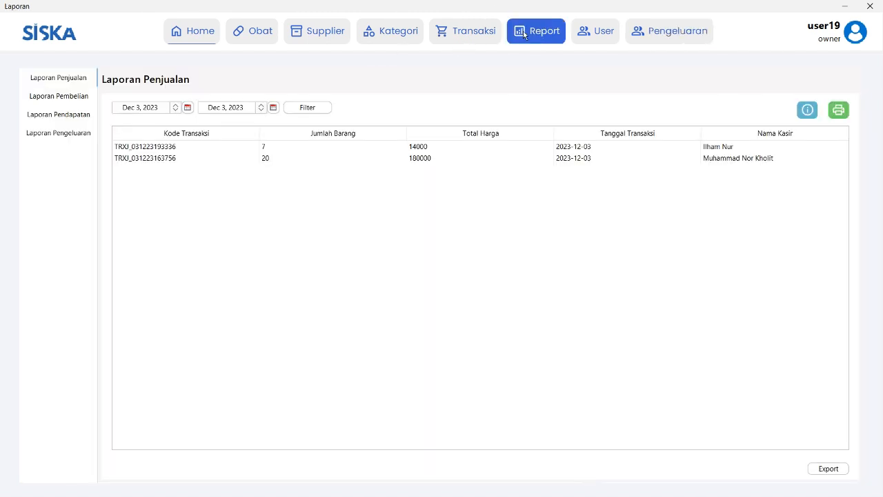
left_click(60, 140)
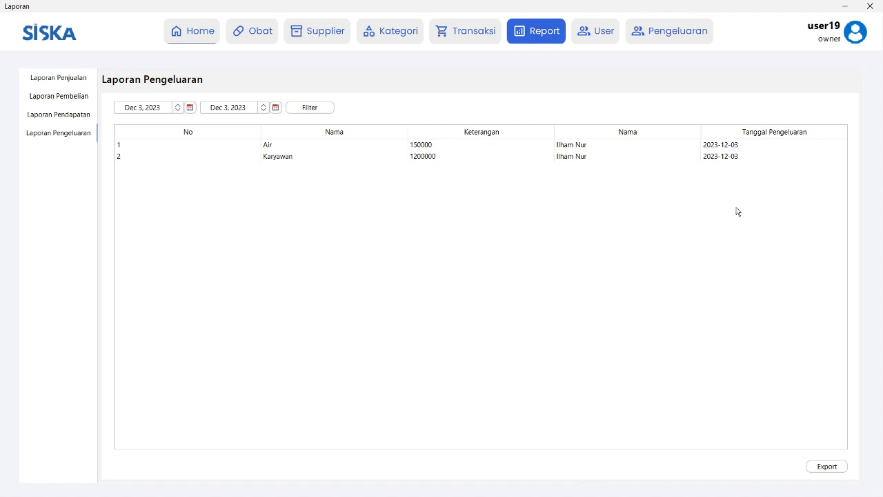
left_click(678, 38)
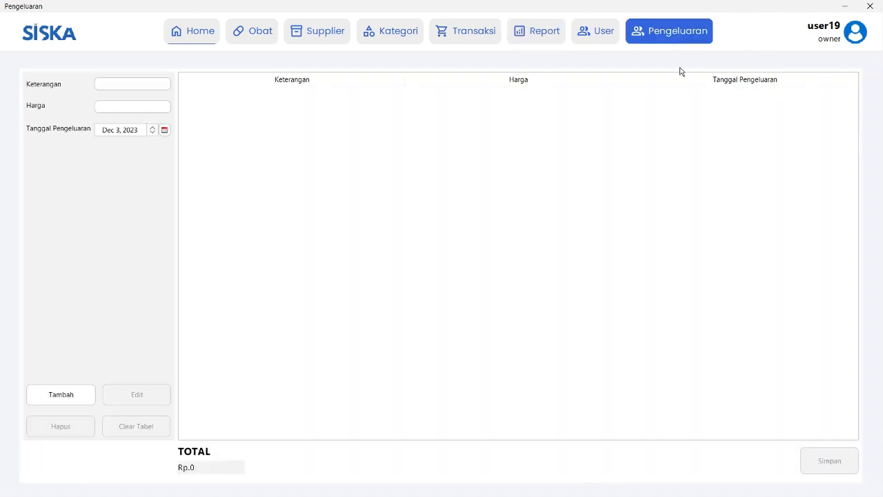